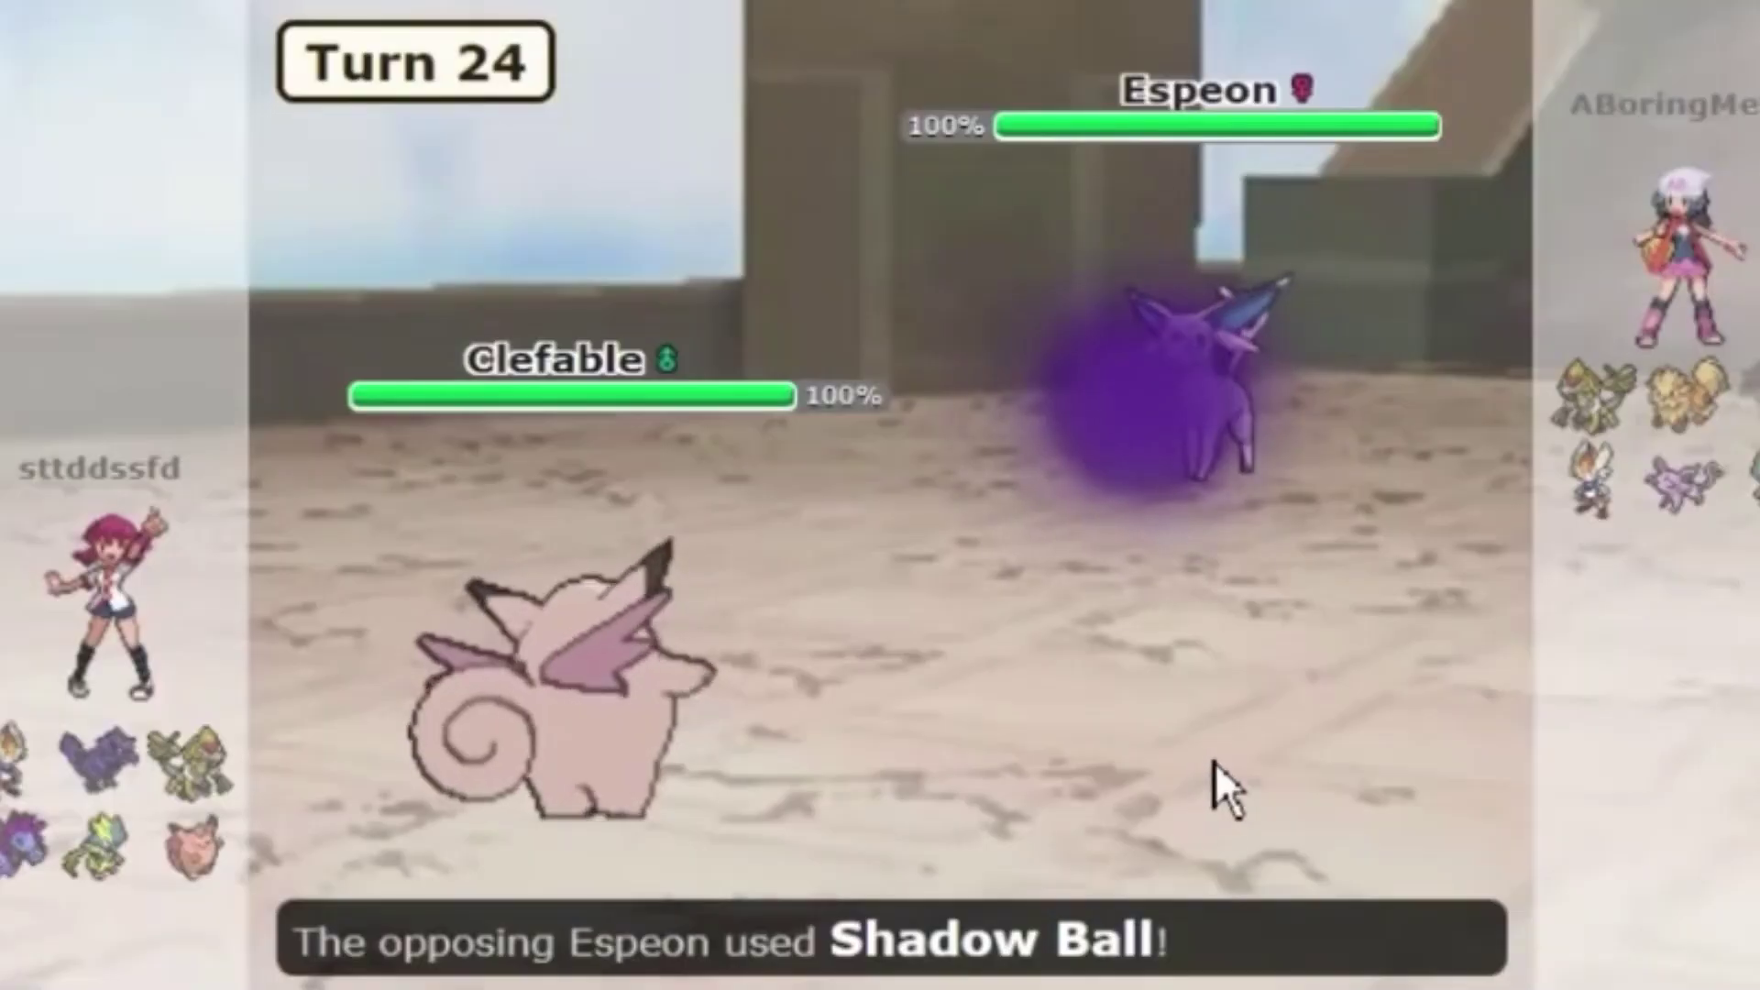
# Step: Let the battle run to Turn 26, checking the opponents' info cards, including Arcanine at 64%
pyautogui.moveTo(1476, 986)
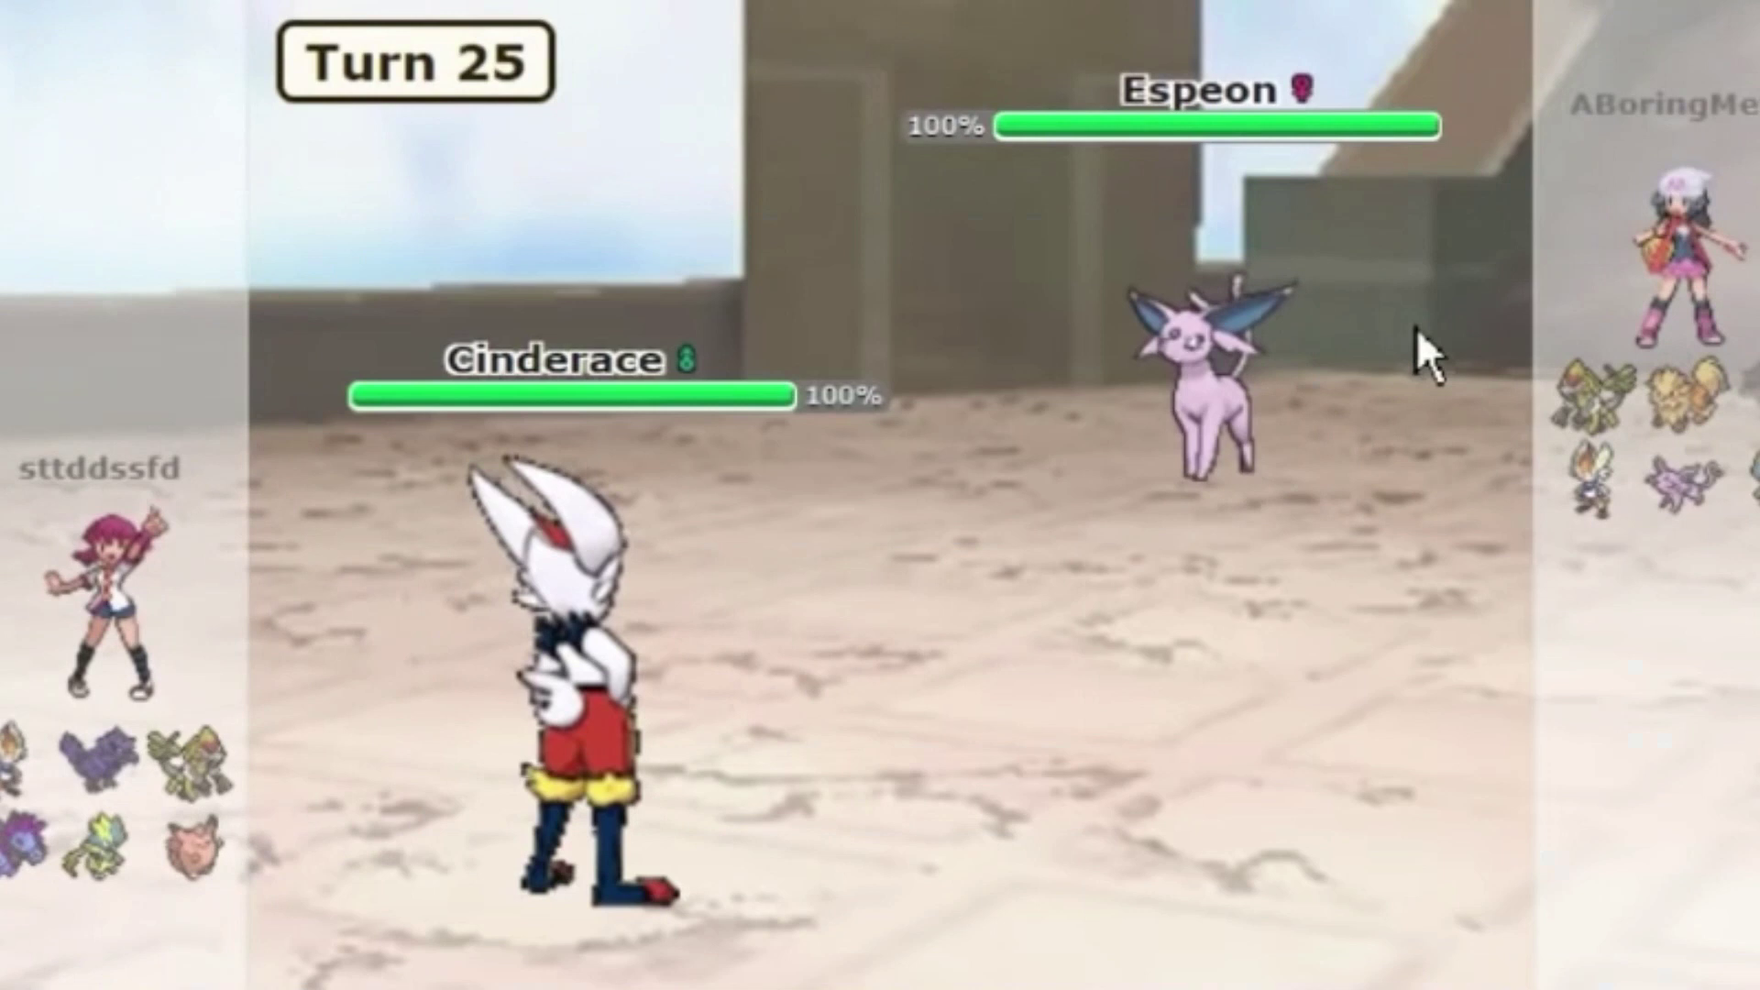
pyautogui.moveTo(1381, 301)
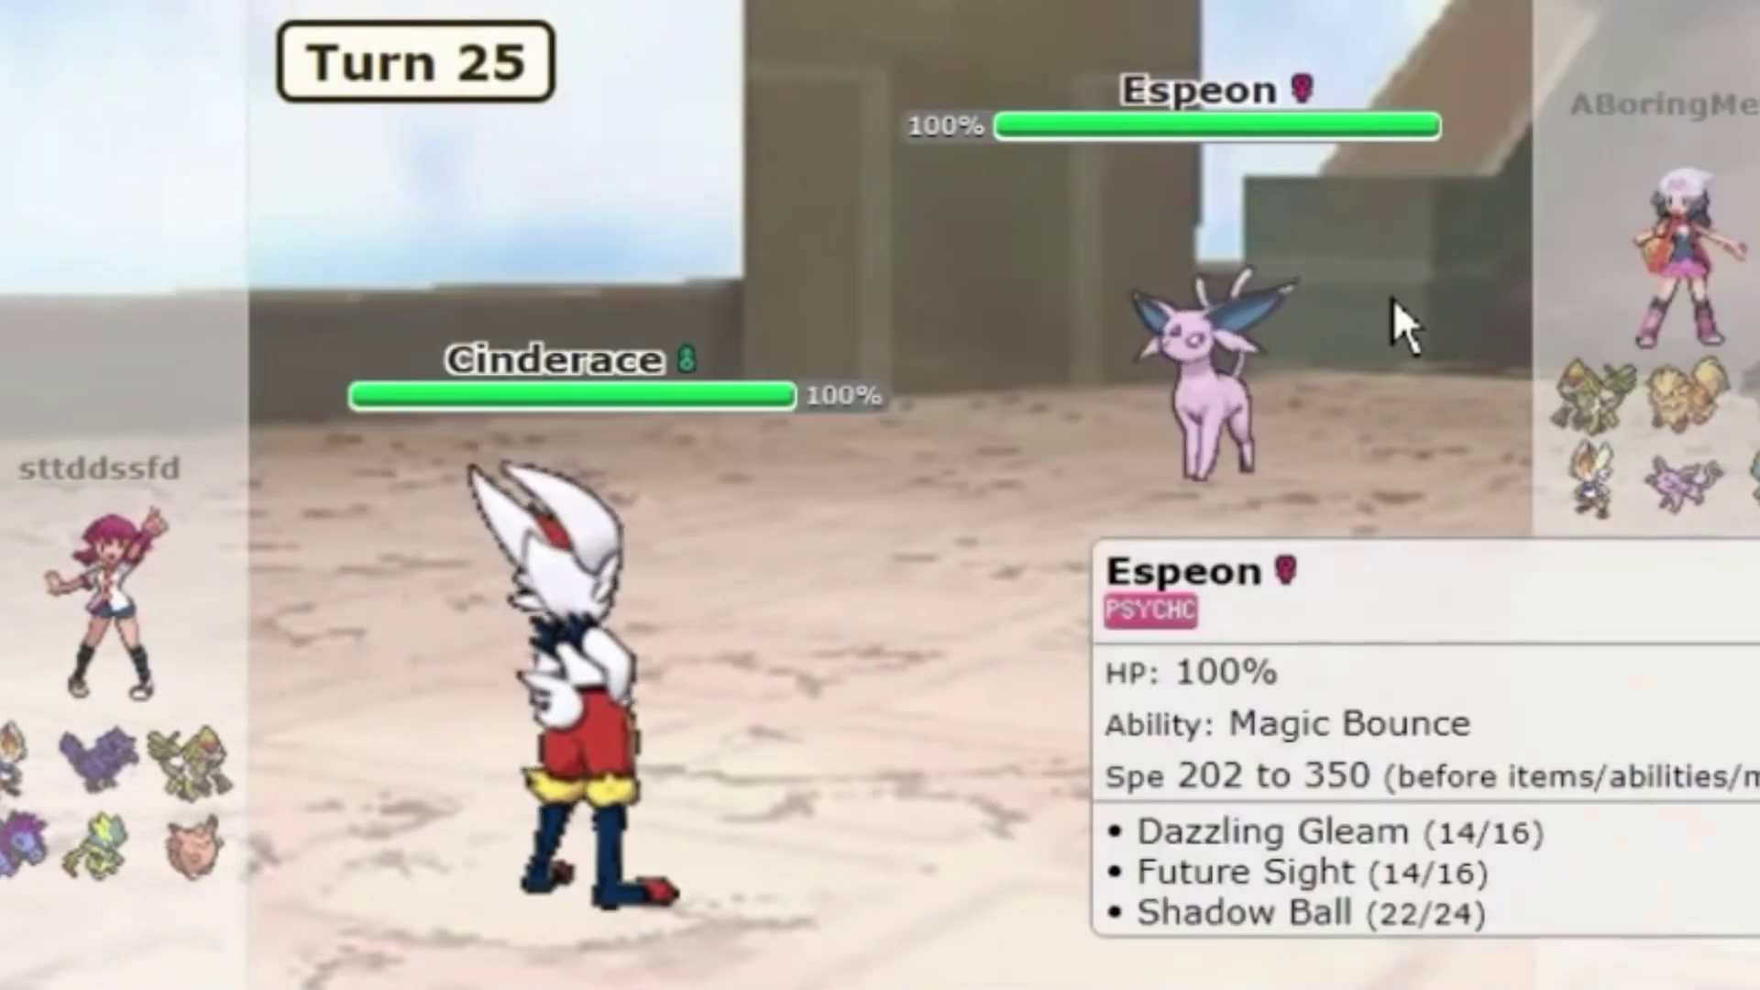
pyautogui.moveTo(807, 988)
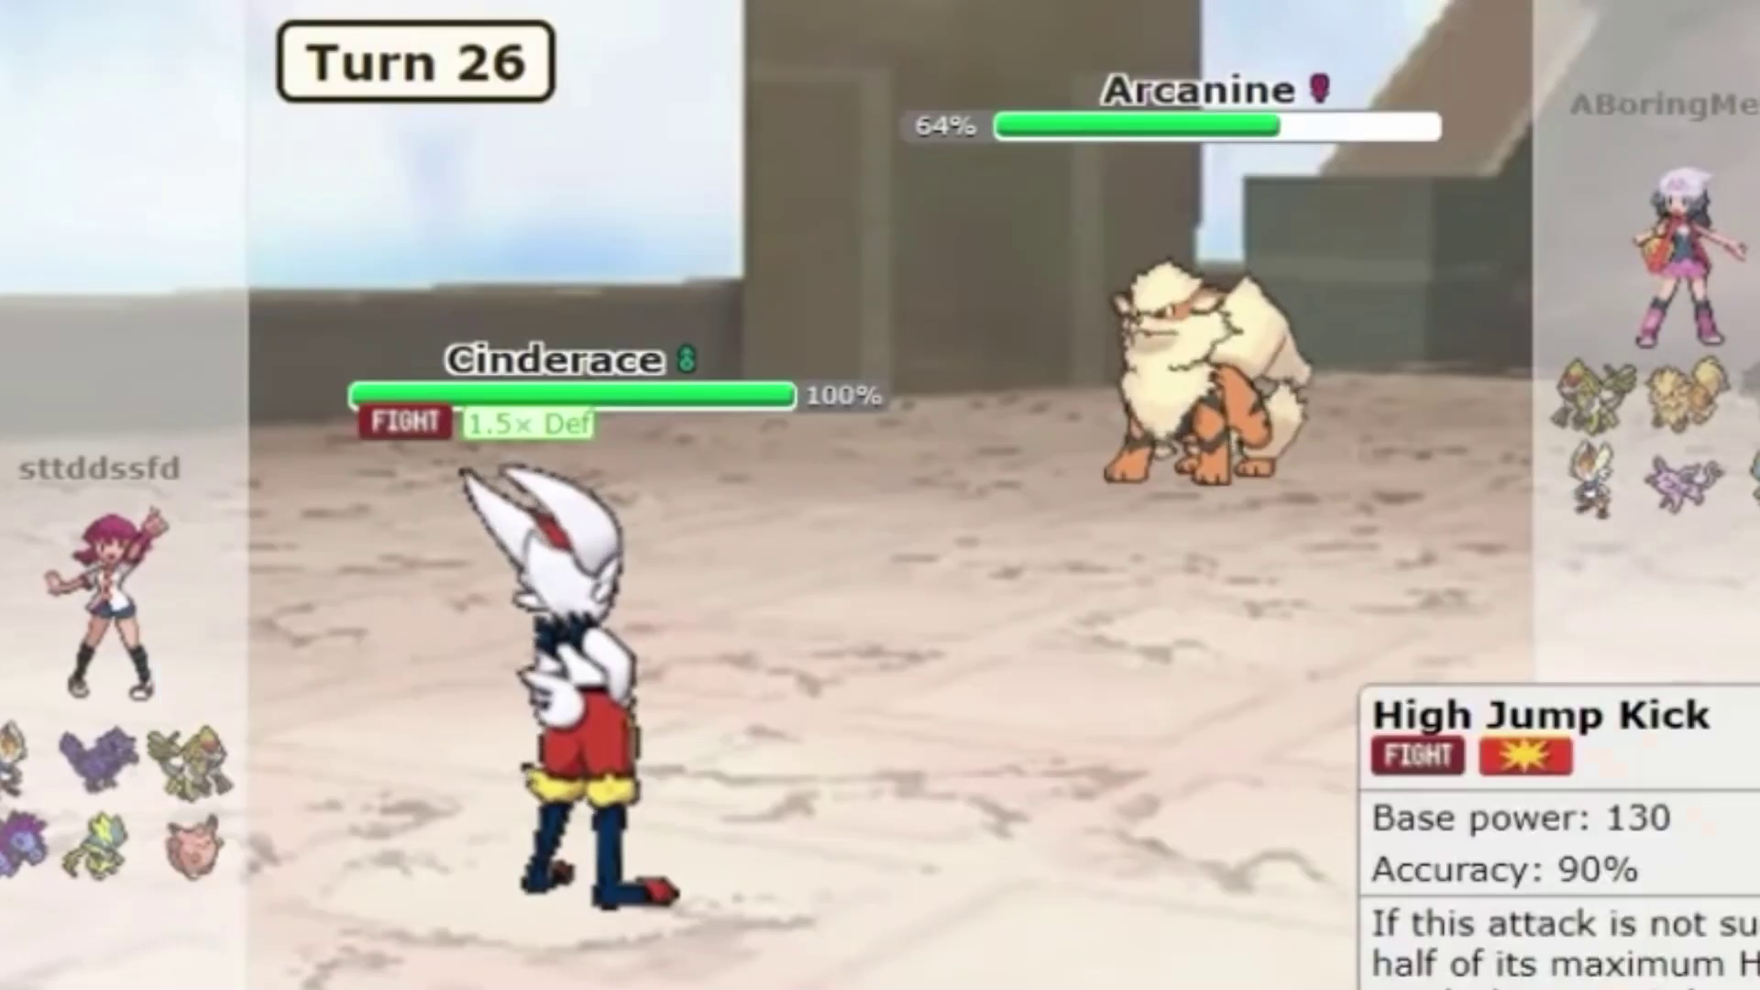
# Step: Fire Pyro Ball at Arcanine, then at Espeon, until Espeon's Psychic faints Cinderace
pyautogui.moveTo(1338, 431)
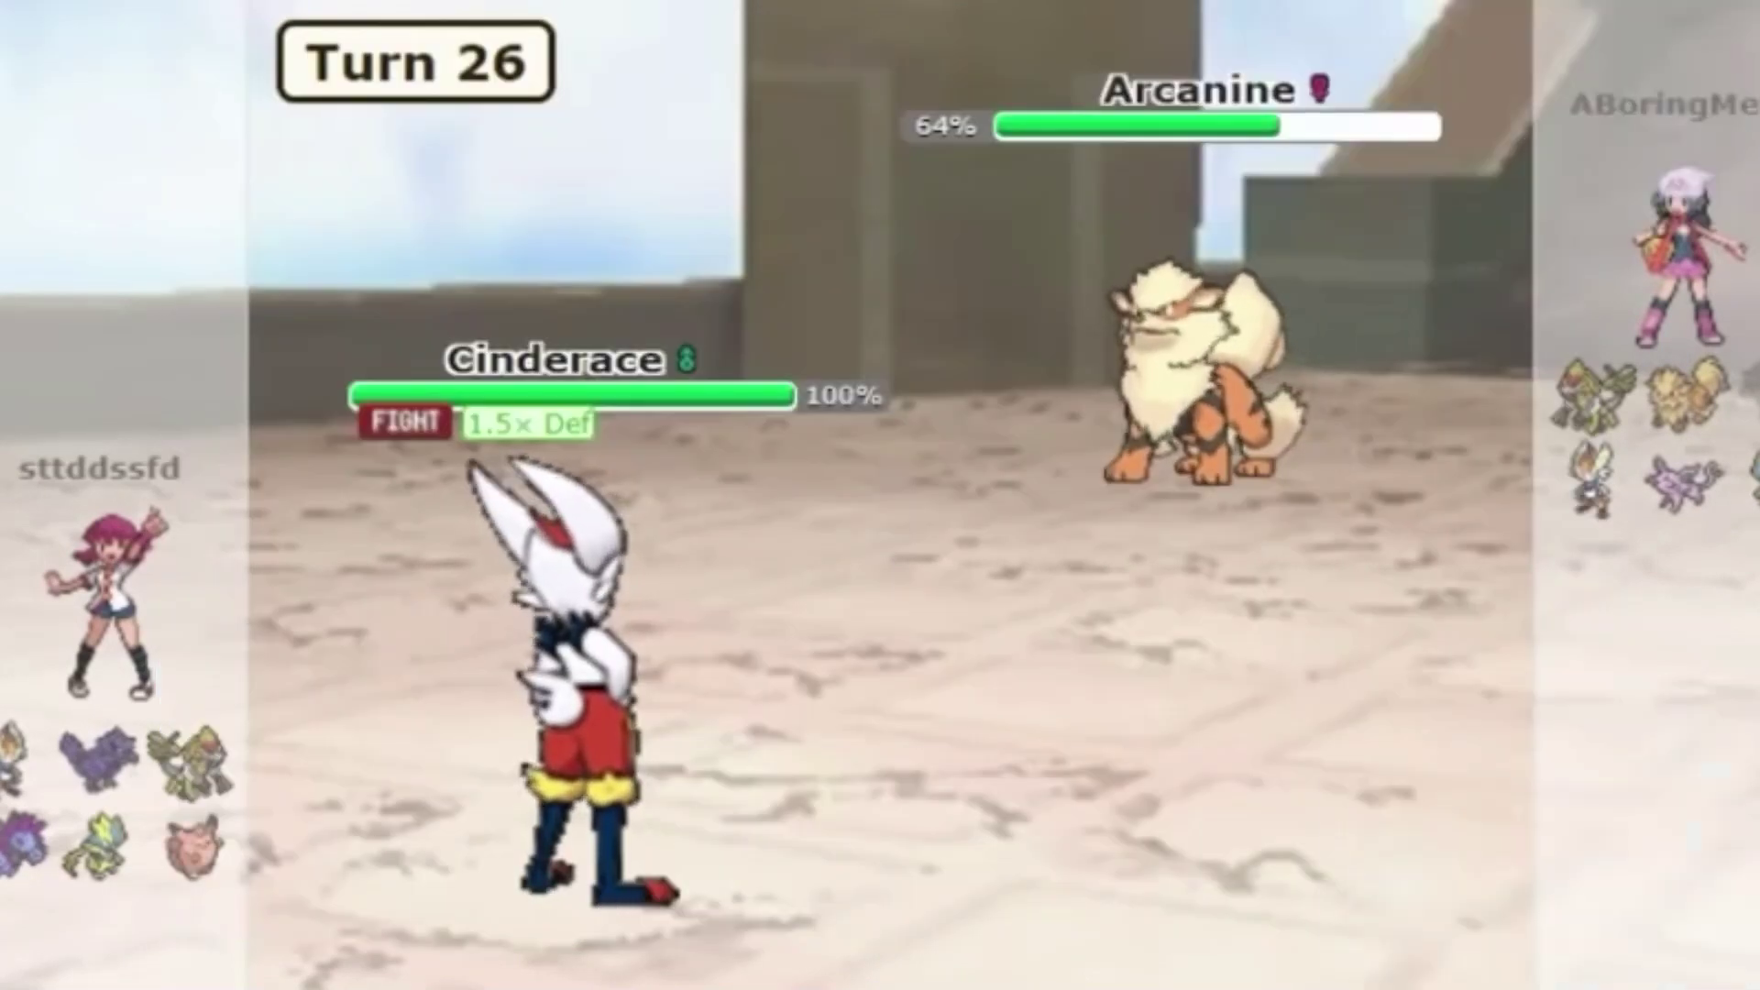
pyautogui.click(577, 986)
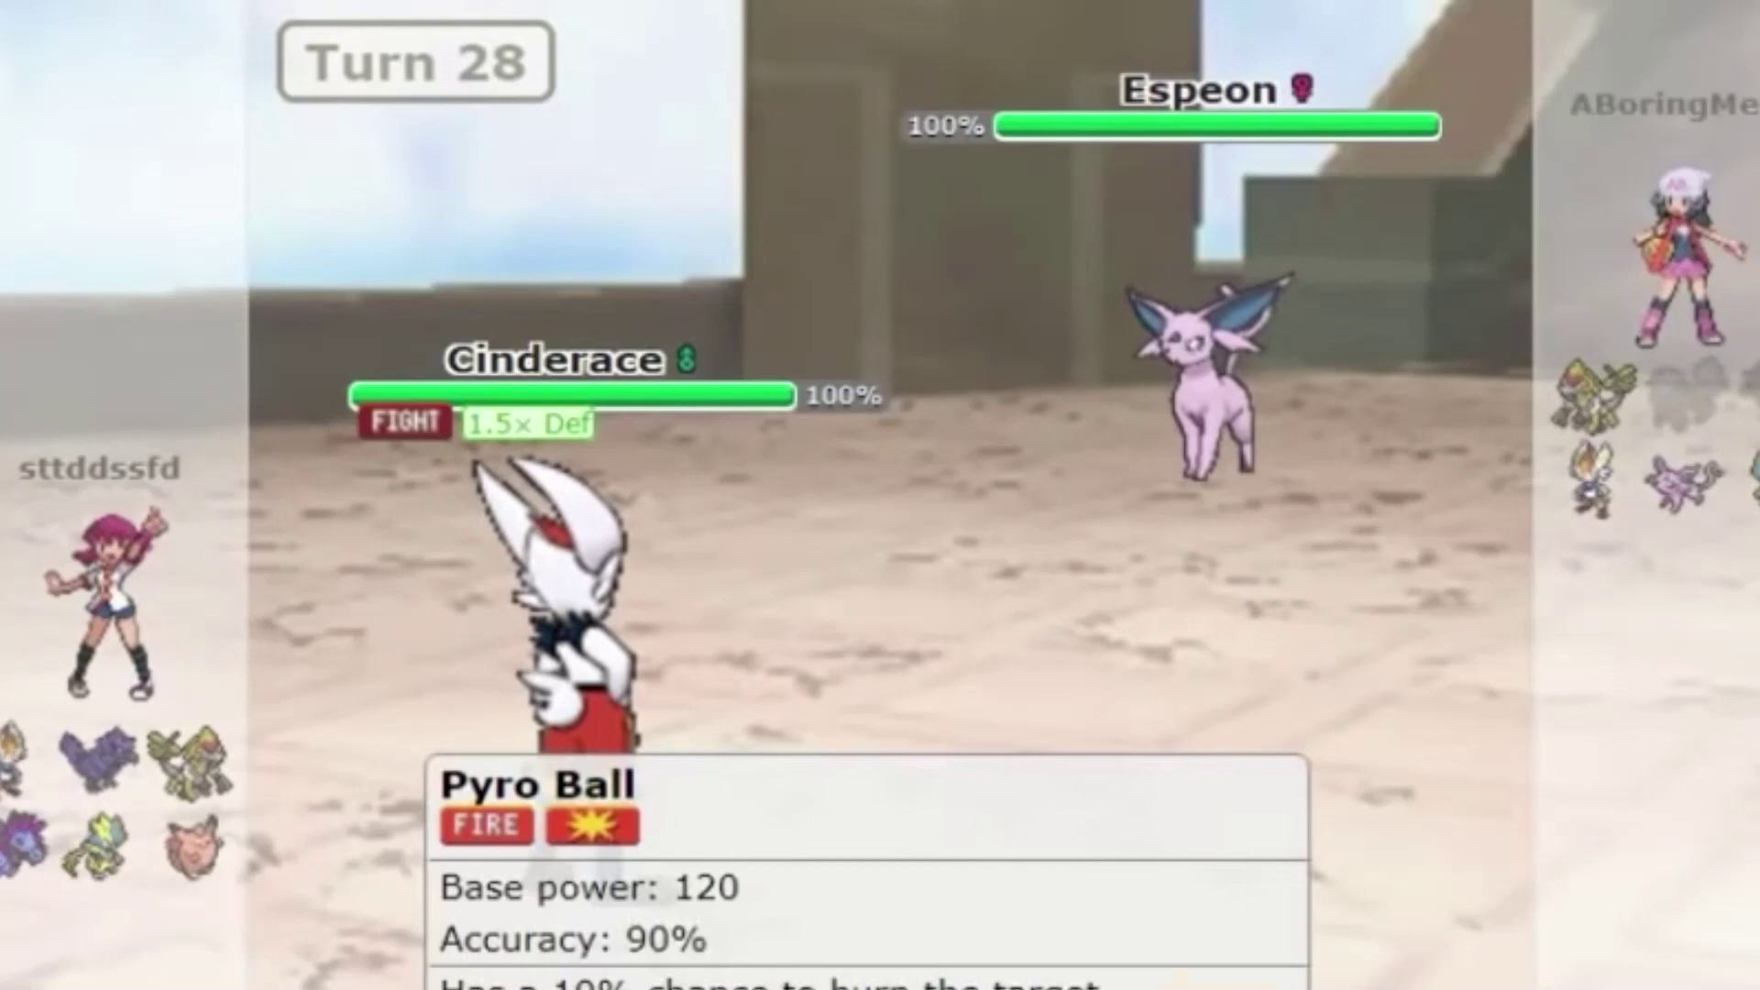
pyautogui.click(1146, 985)
pyautogui.moveTo(573, 756)
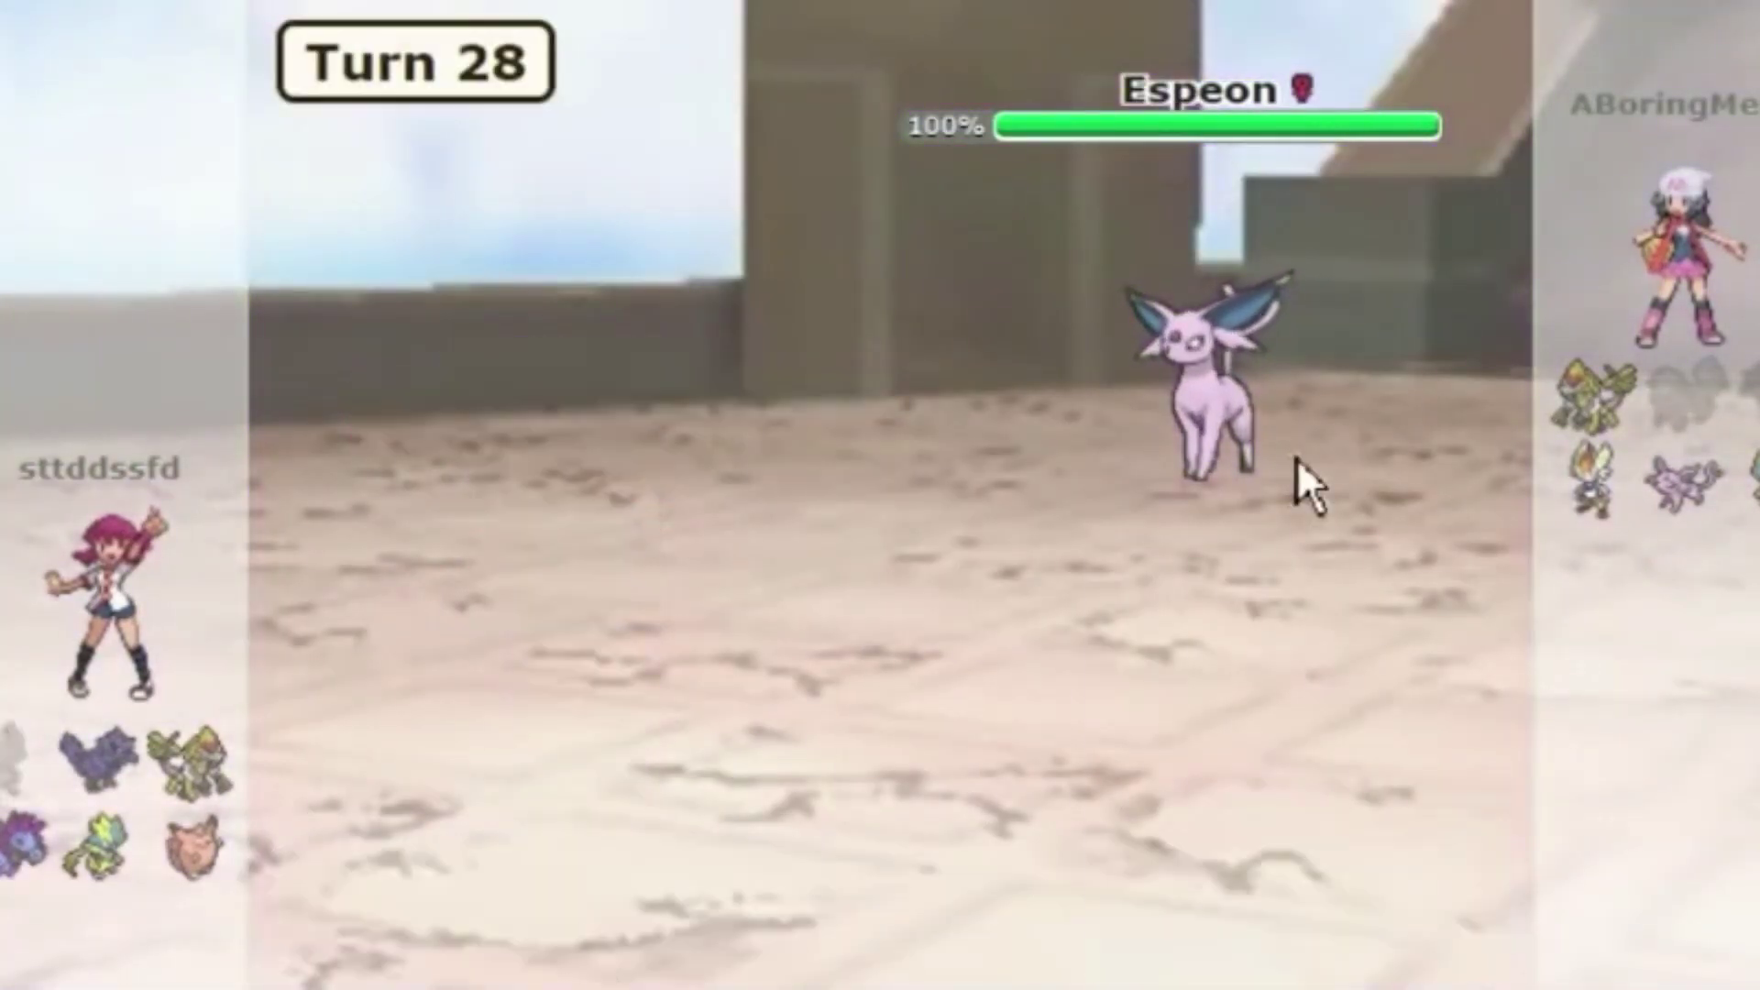
pyautogui.moveTo(1613, 372)
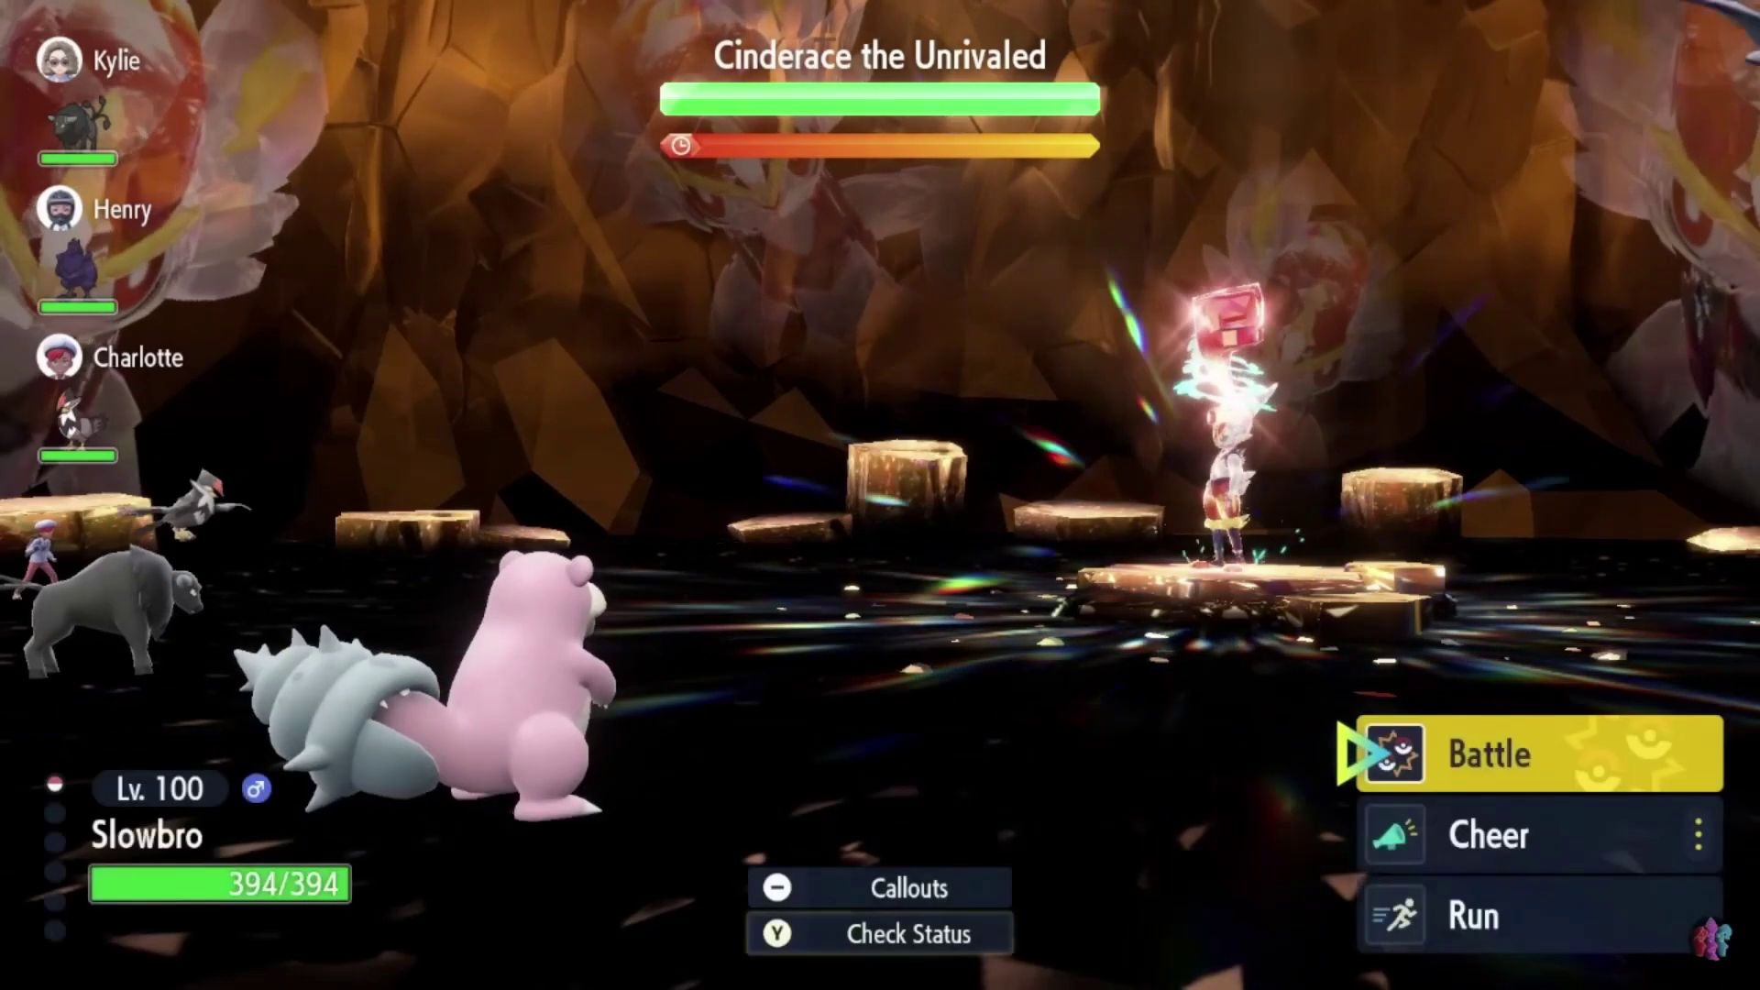
# Step: Have Slowbro use Iron Defense on itself in the Cinderace raid
pyautogui.press('Return')
pyautogui.press('Down')
pyautogui.press('Down')
pyautogui.press('Down')
pyautogui.press('Return')
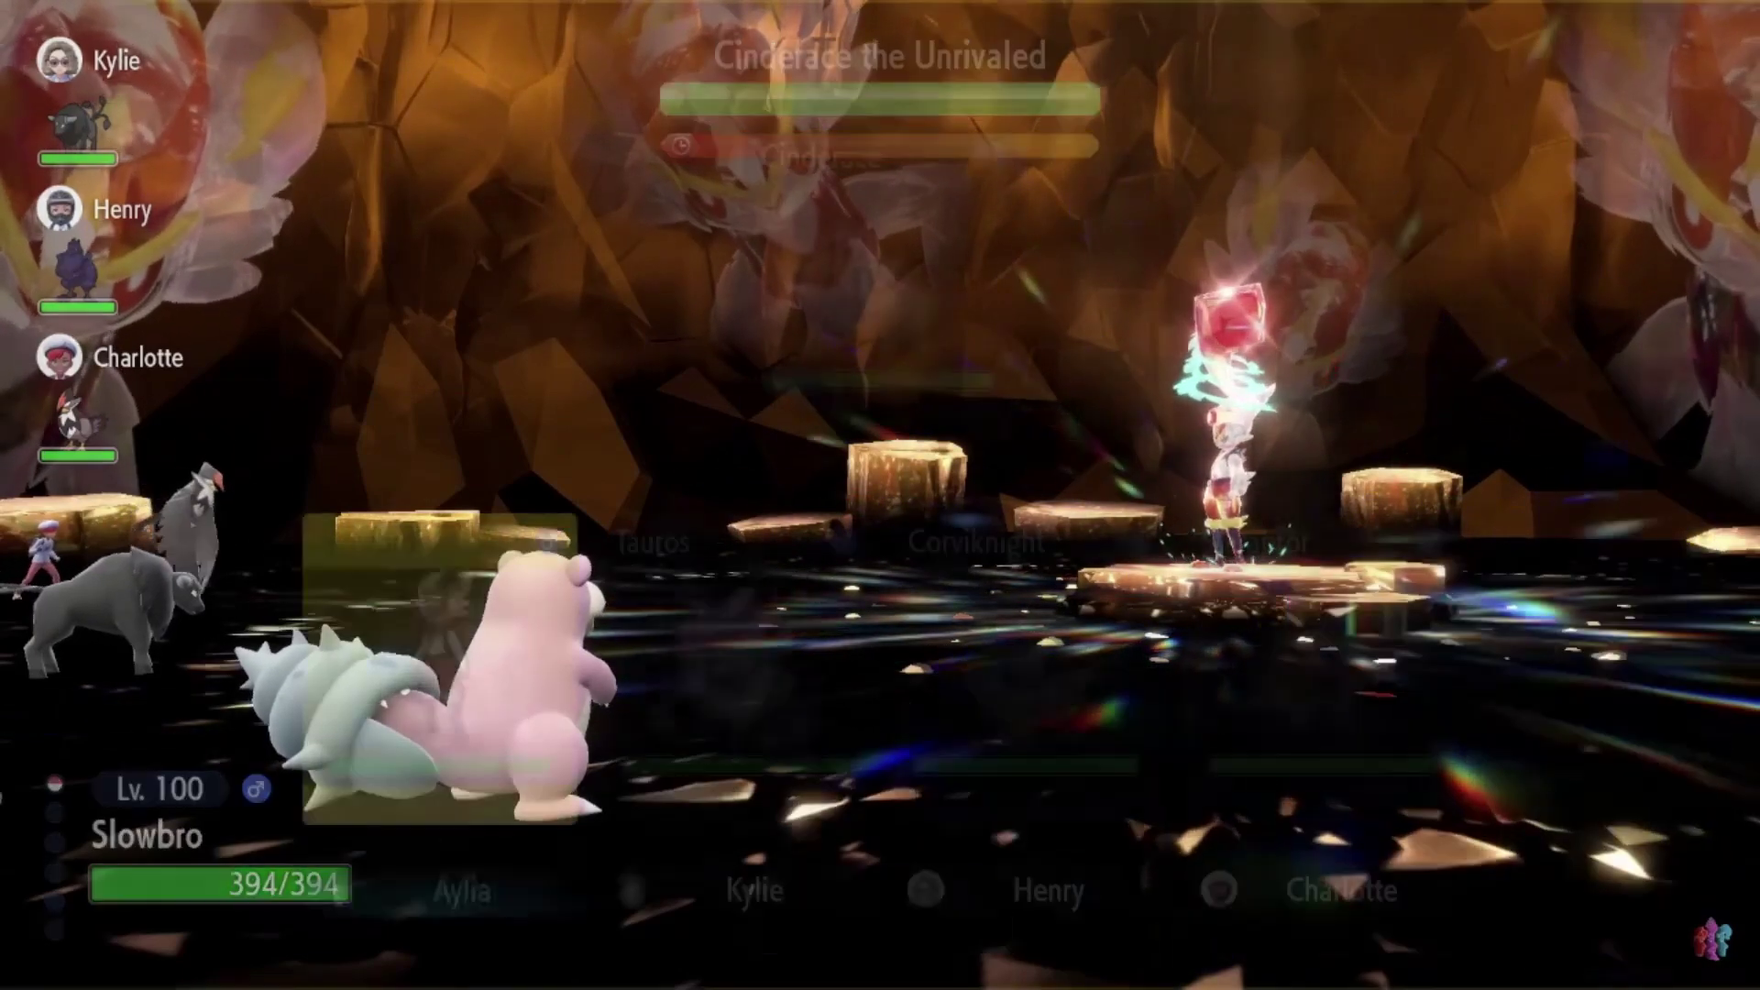
pyautogui.press('Return')
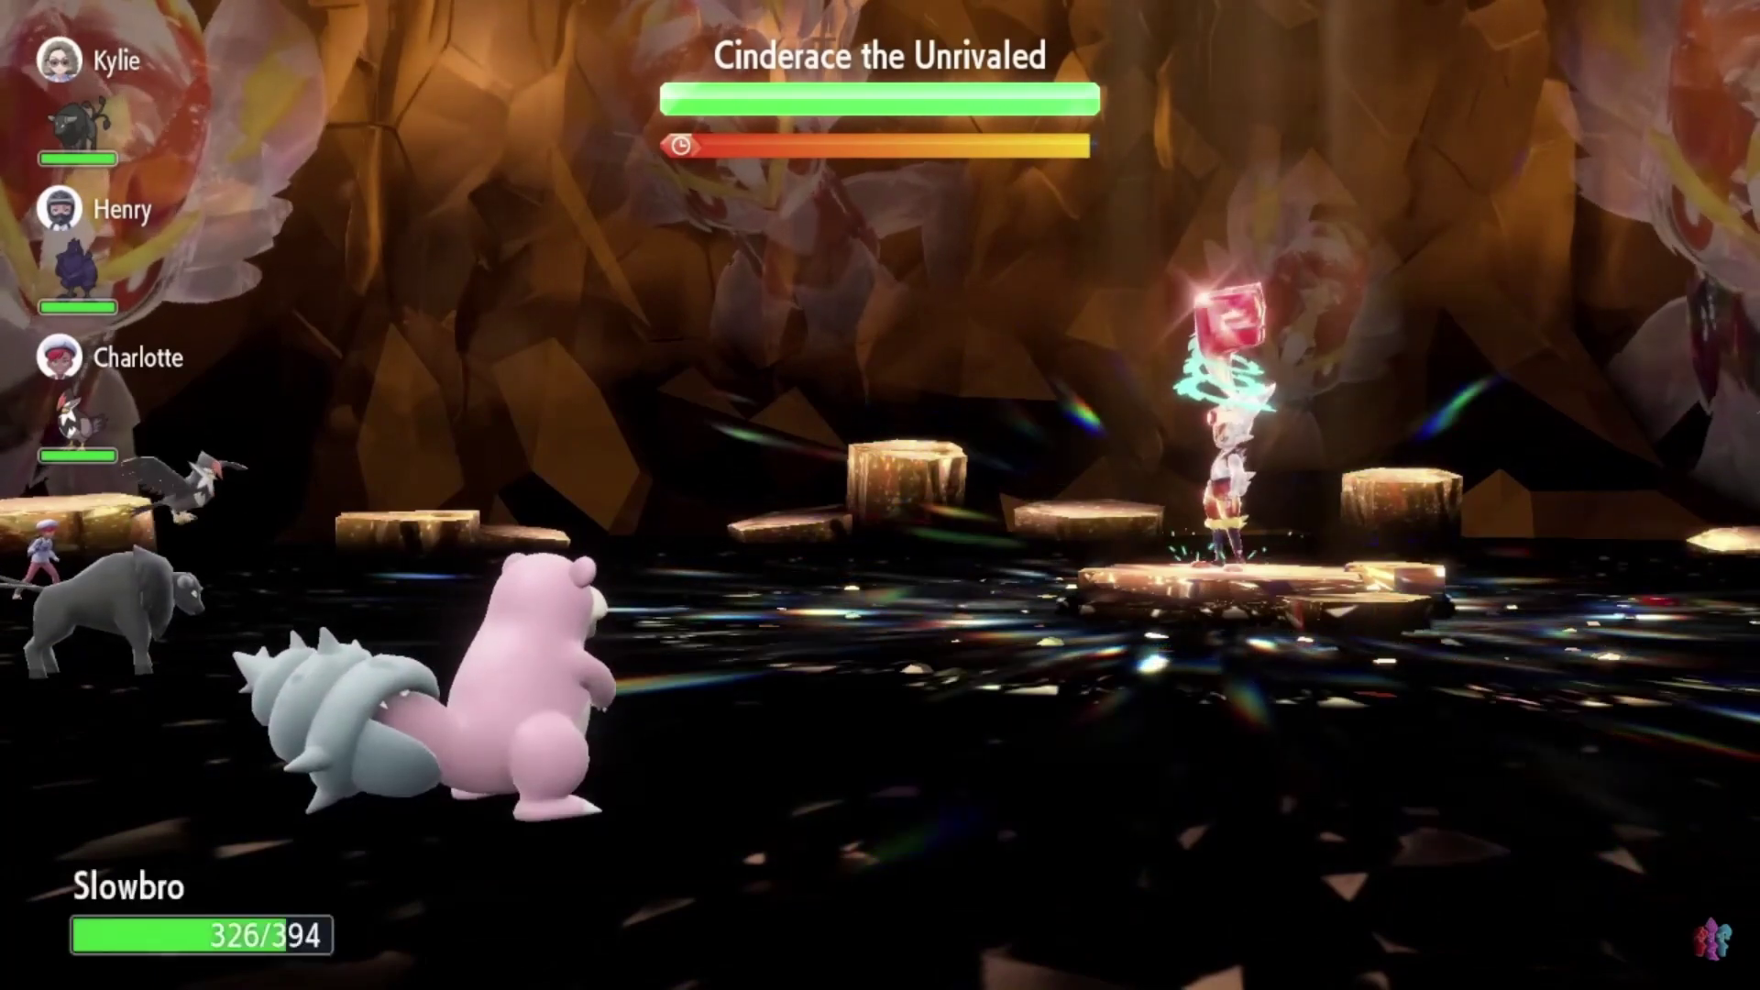
# Step: Review the team status overview, then have Slowbro use Iron Defense a second time
pyautogui.press('Return')
pyautogui.press('Escape')
pyautogui.press('x')
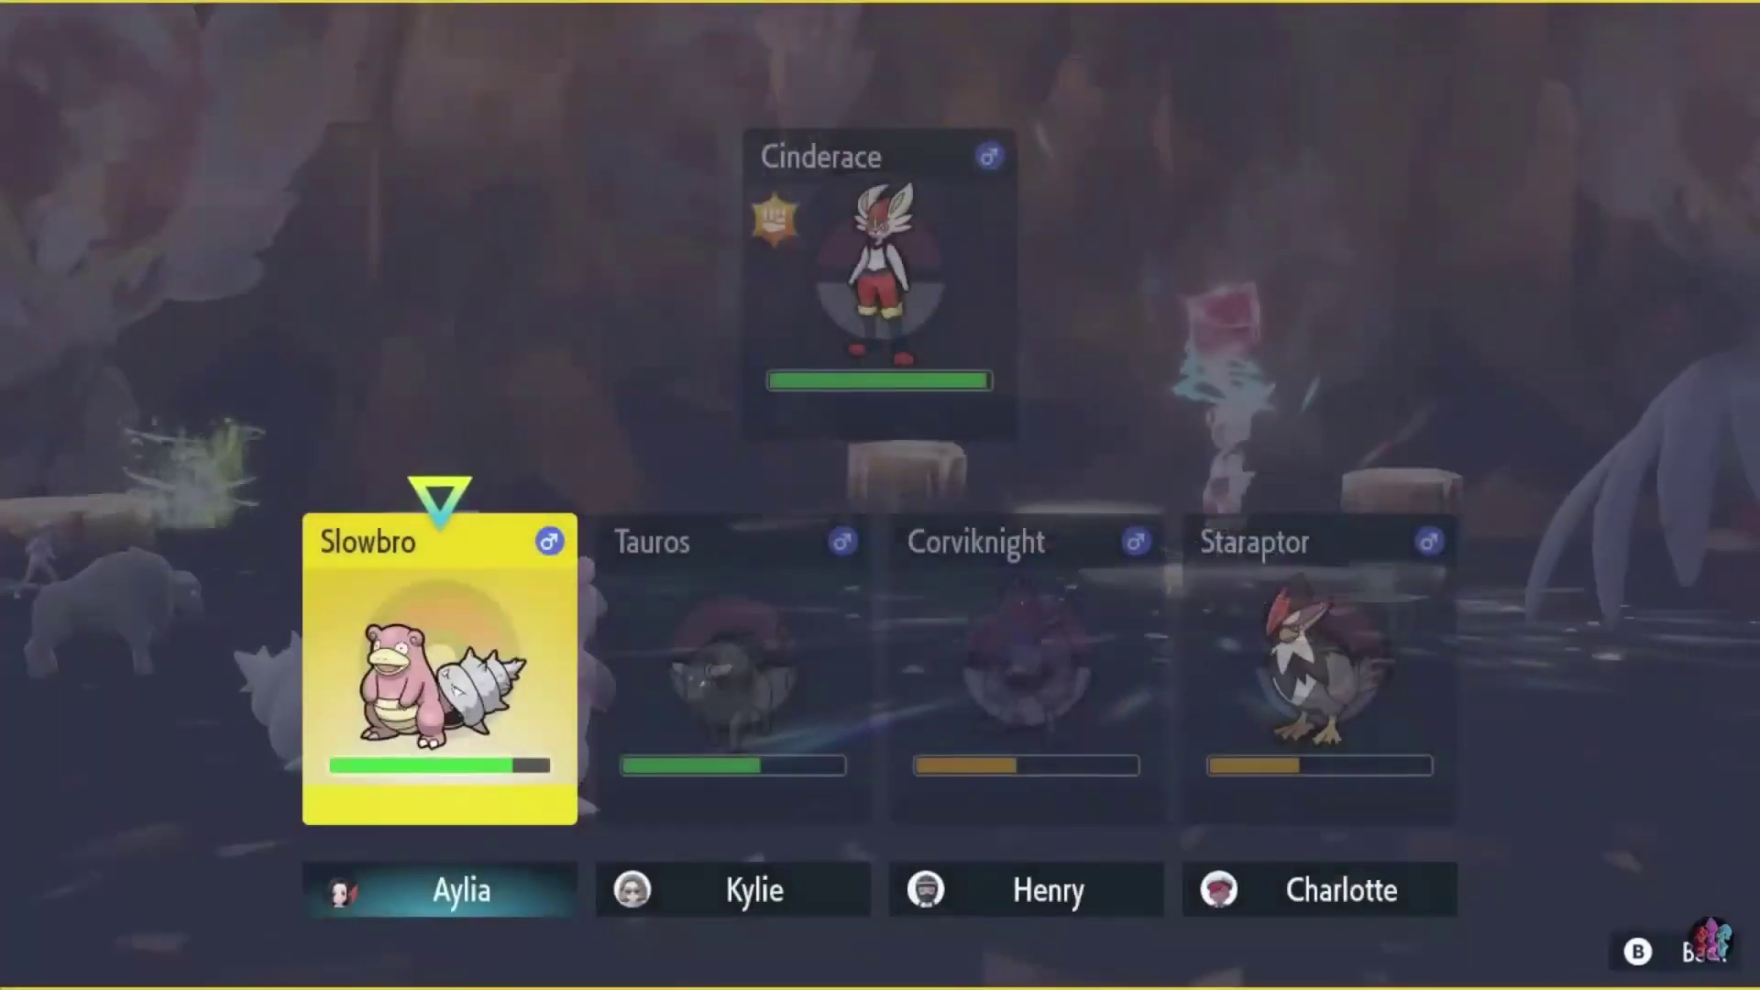
pyautogui.press('Escape')
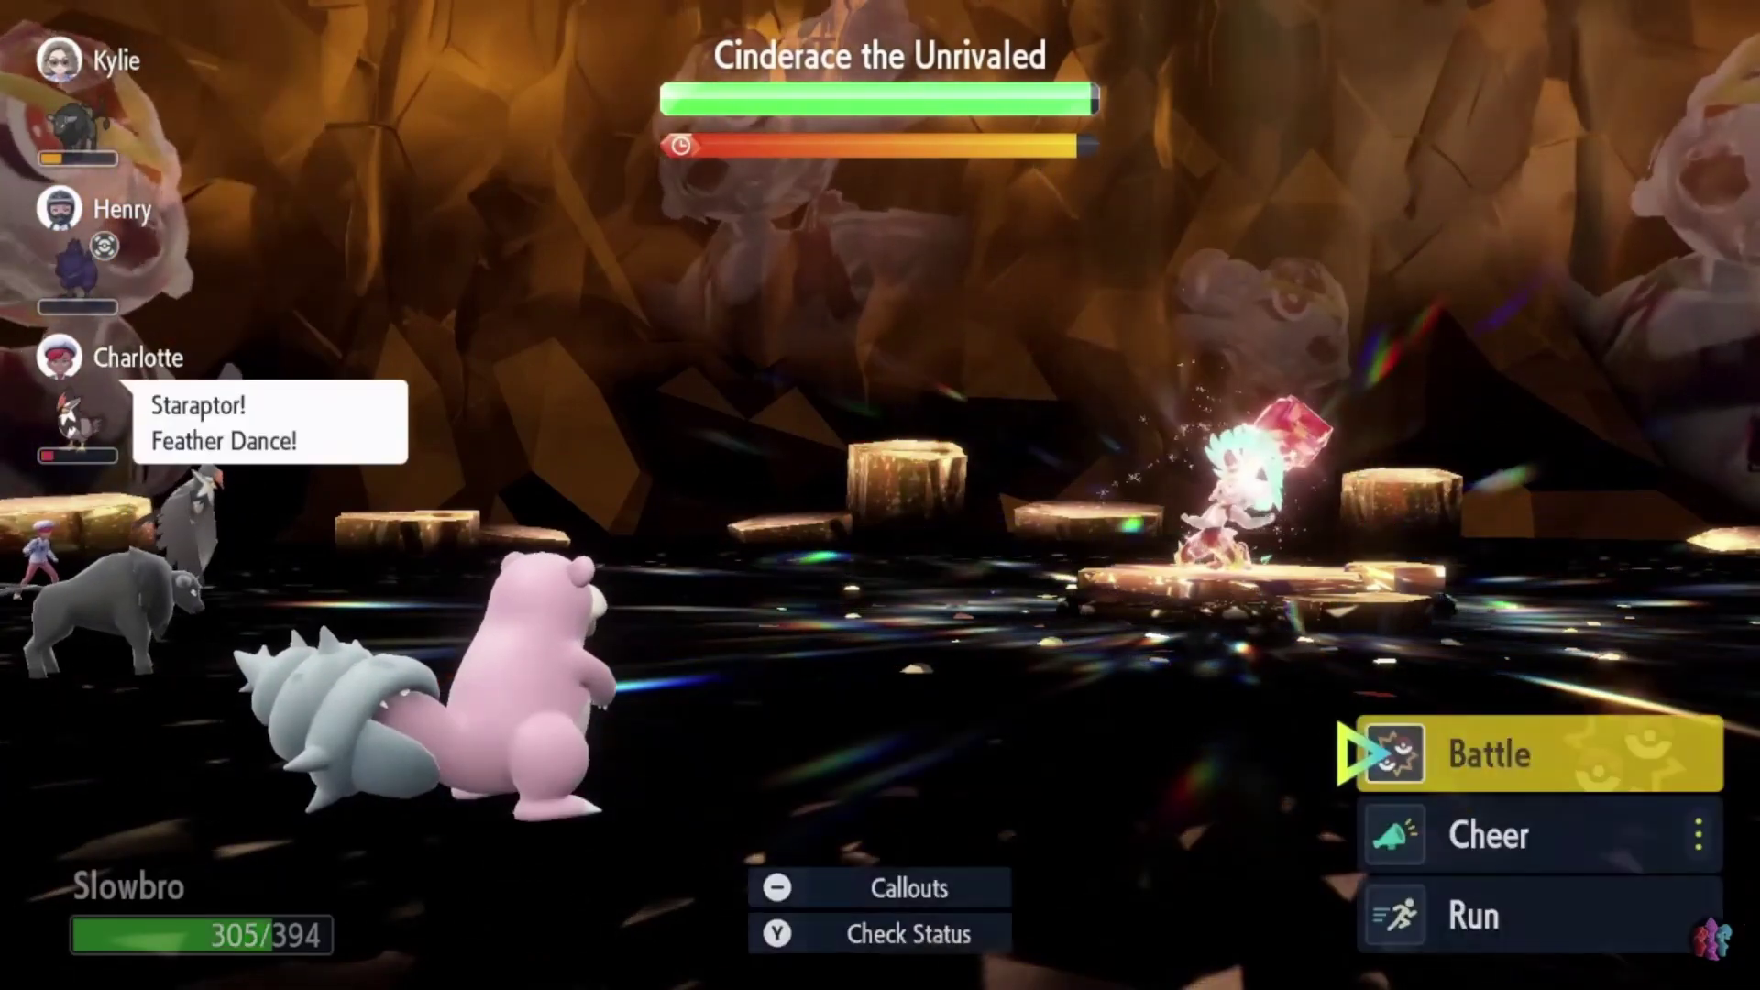
pyautogui.press('Return')
pyautogui.press('Up')
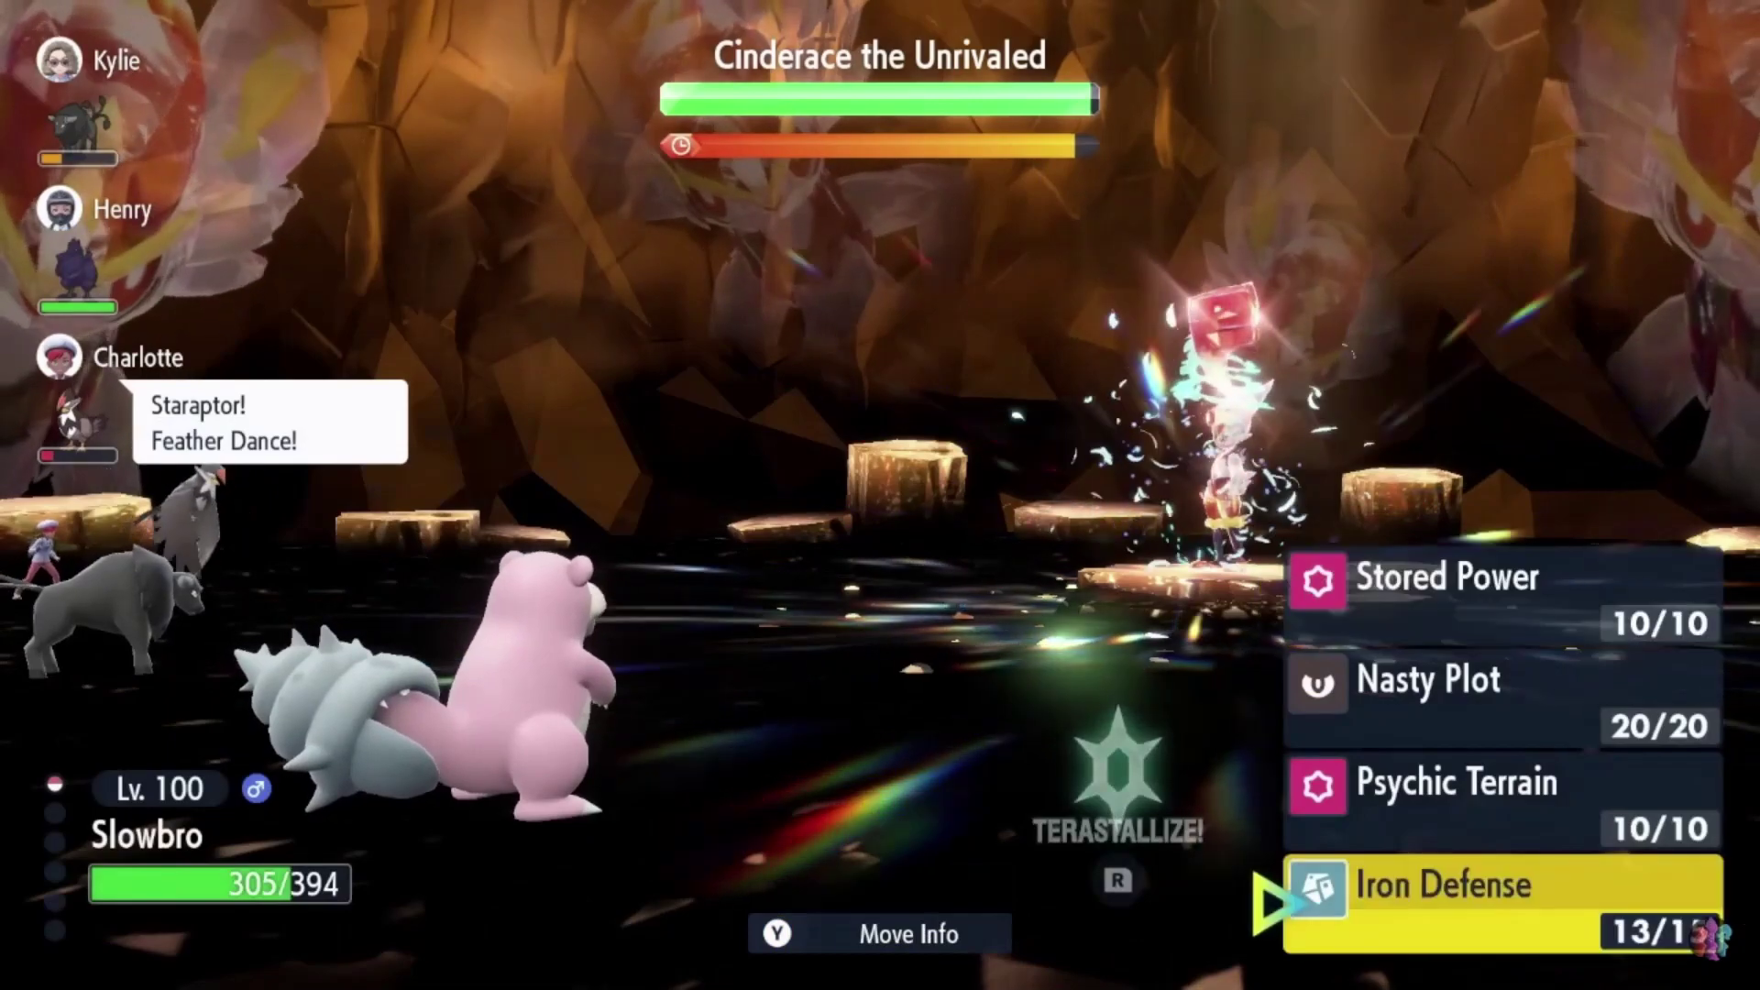
pyautogui.press('Return')
pyautogui.press('Return')
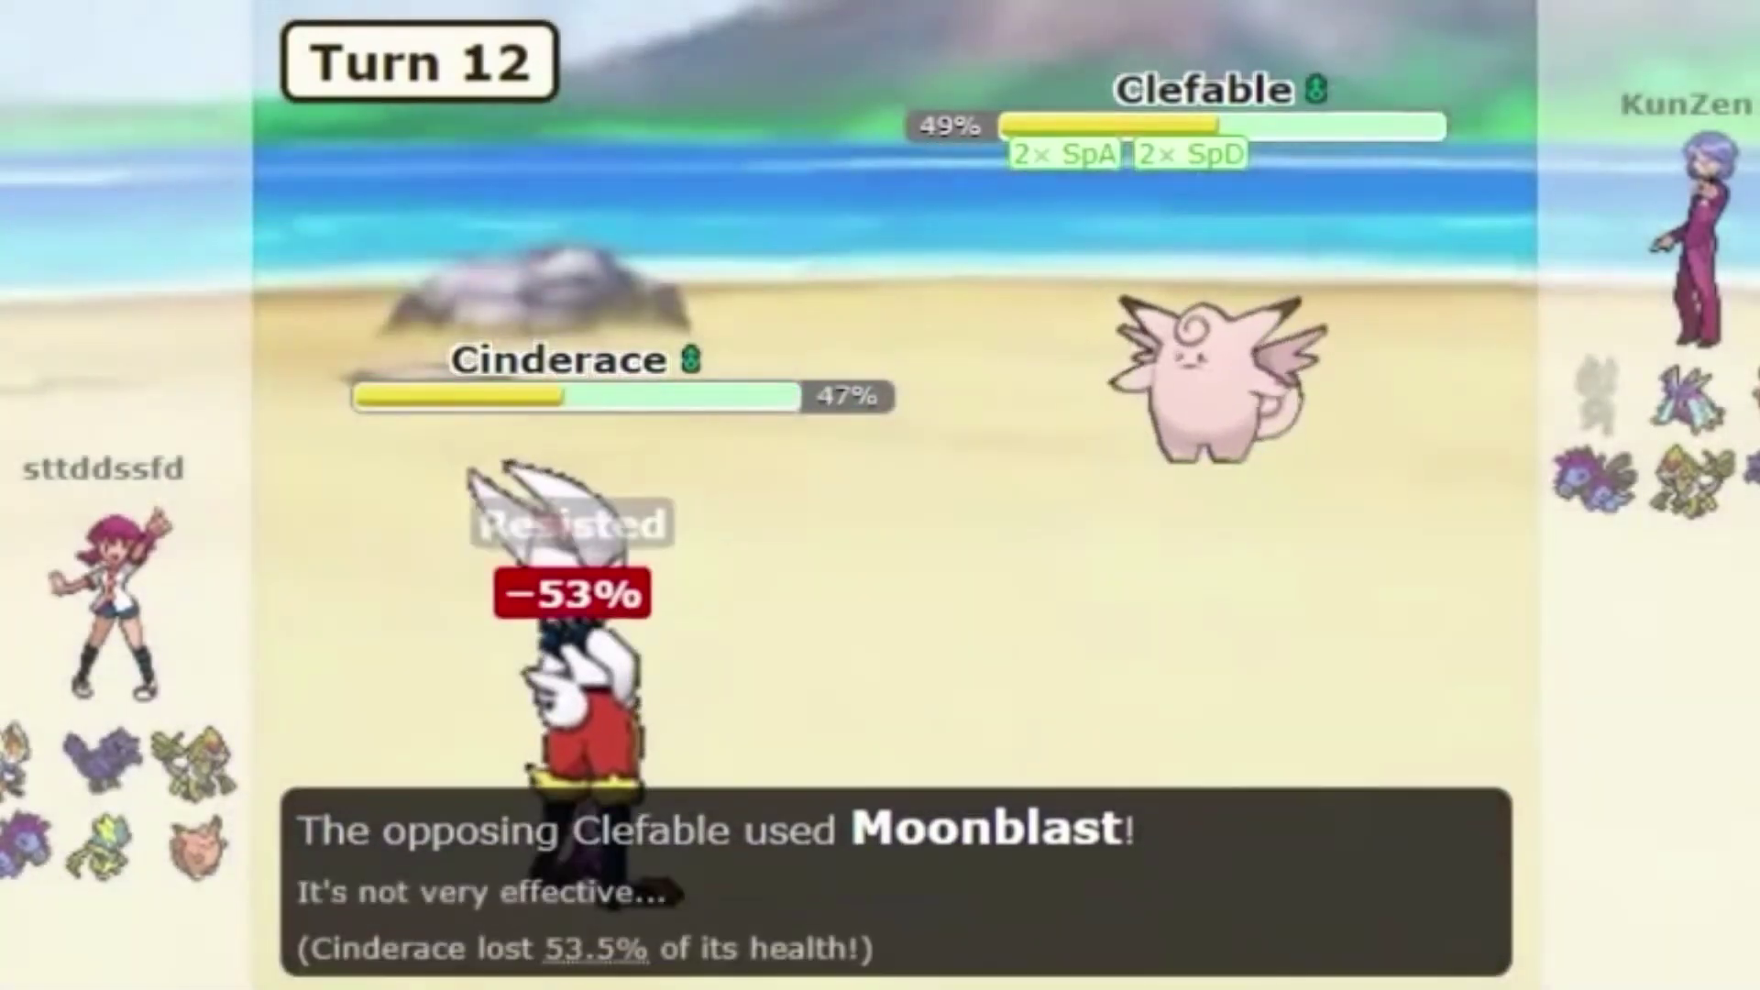
# Step: Check Clefable's info, then hit it with Pyro Ball, dropping it to 49%
pyautogui.moveTo(1249, 353)
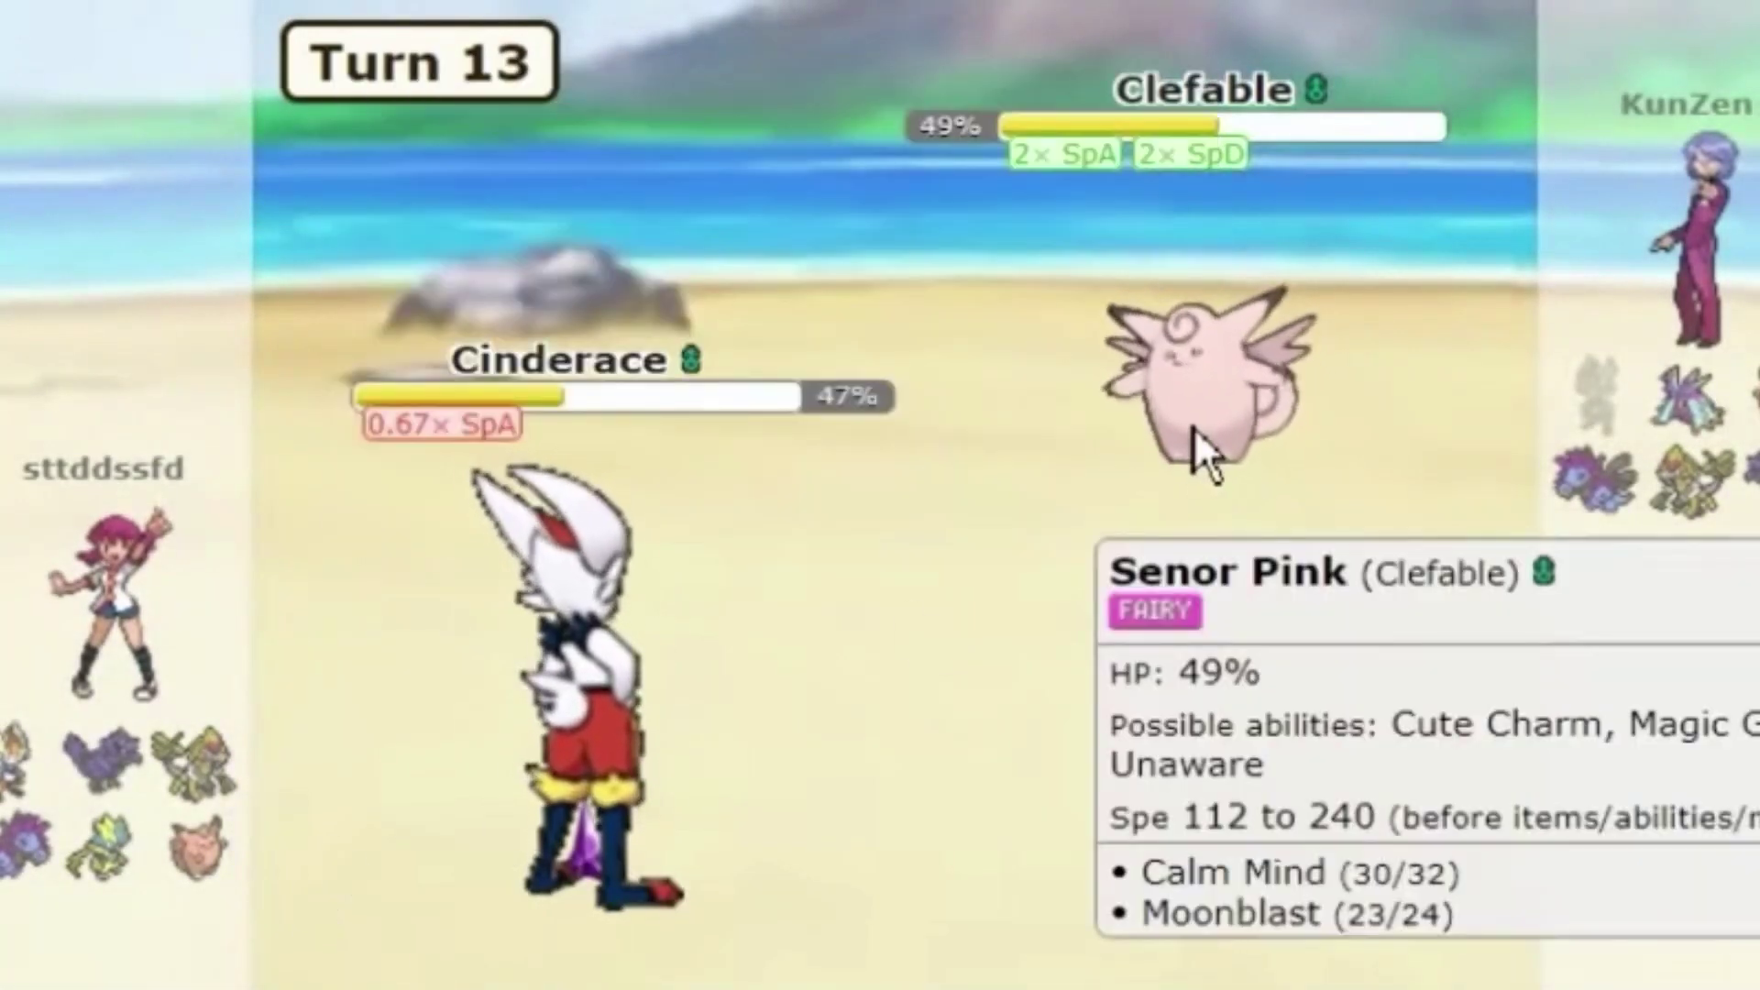
pyautogui.moveTo(871, 985)
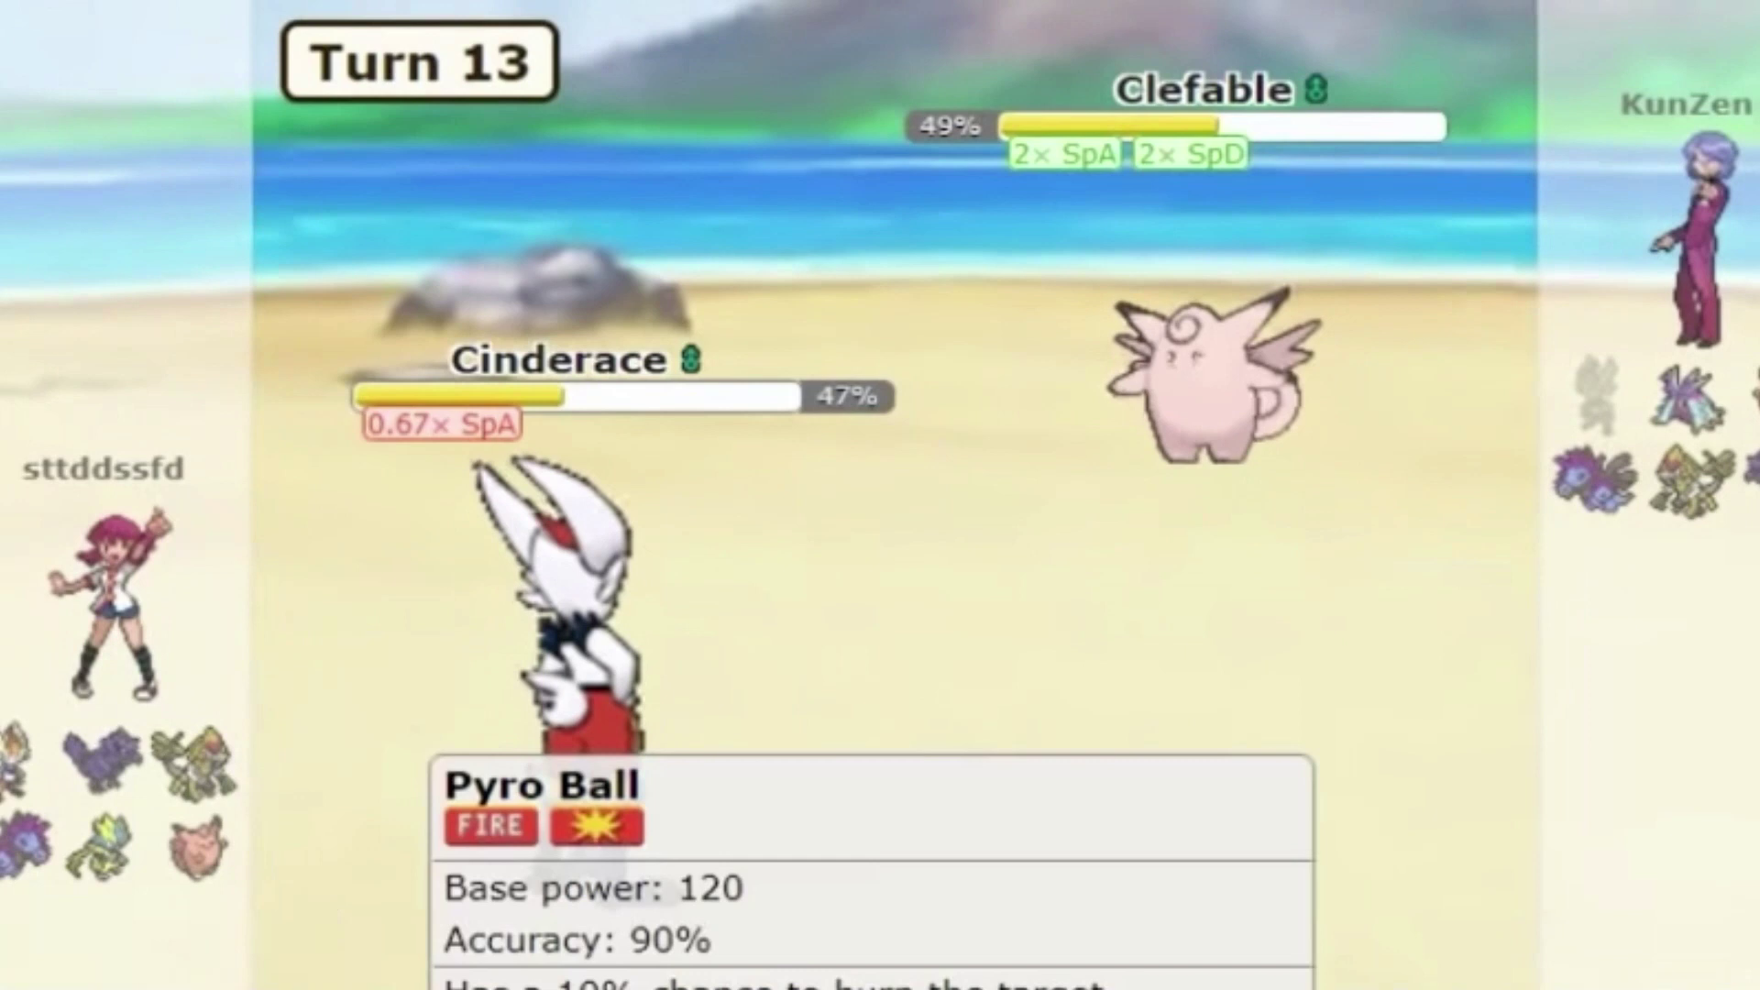
pyautogui.moveTo(1296, 299)
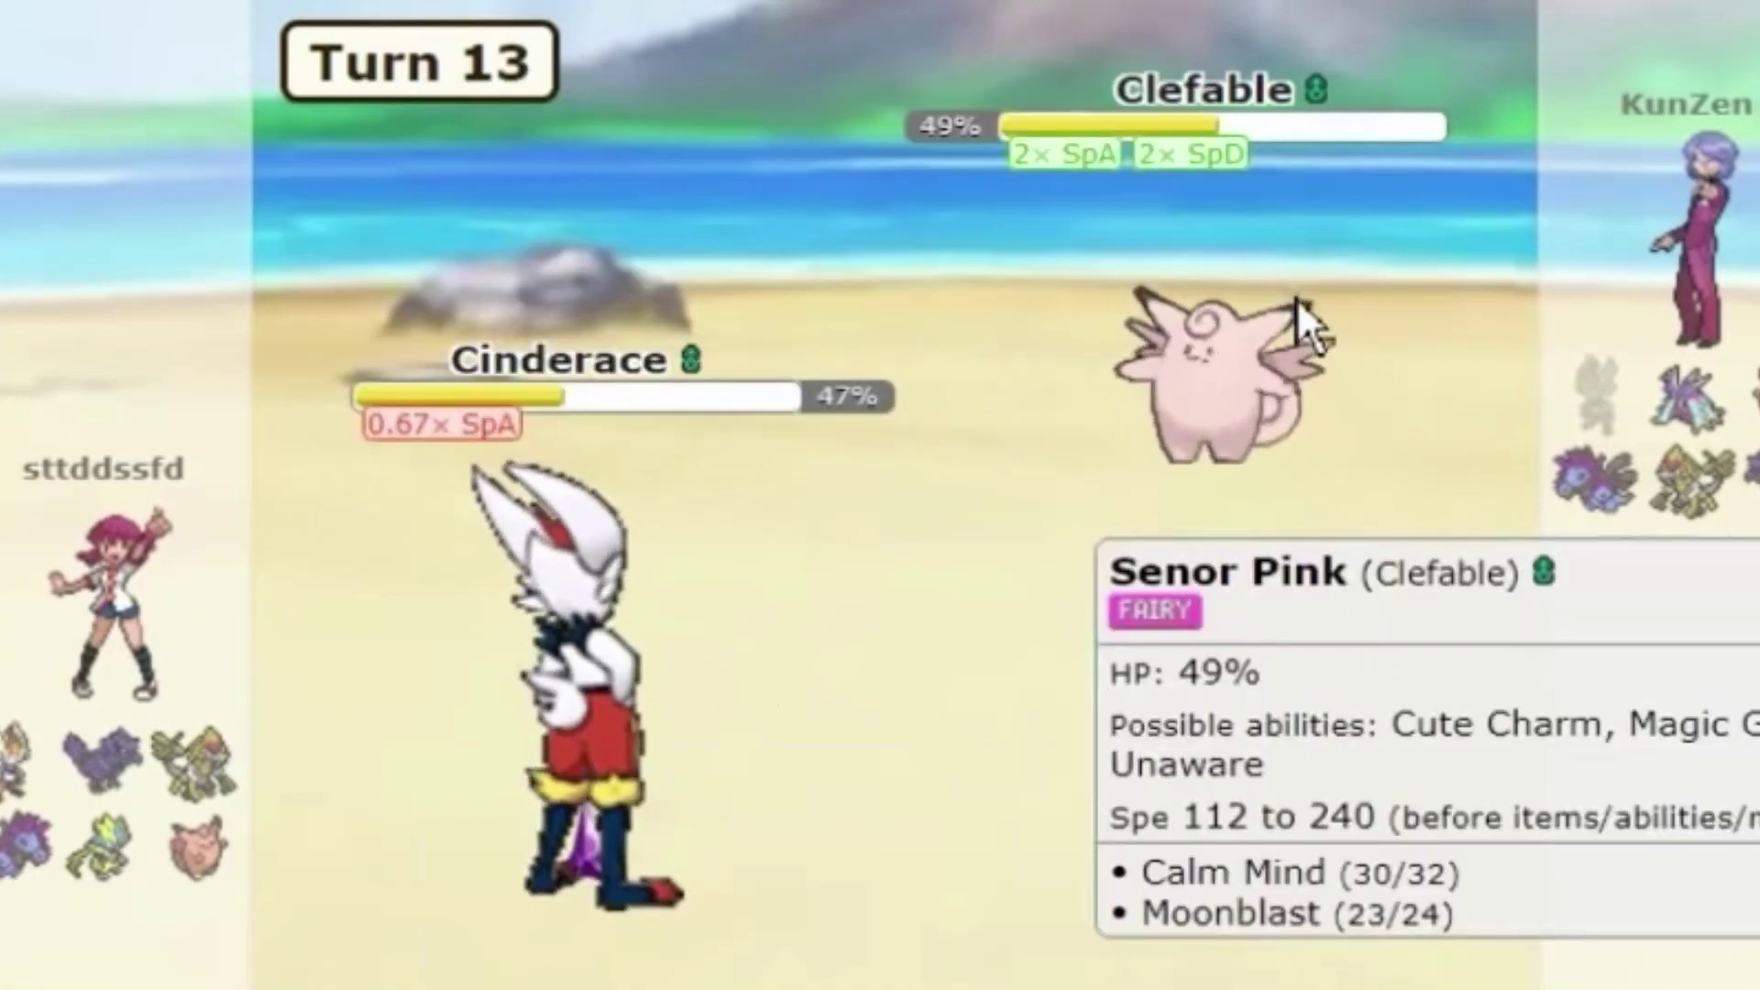
pyautogui.click(987, 924)
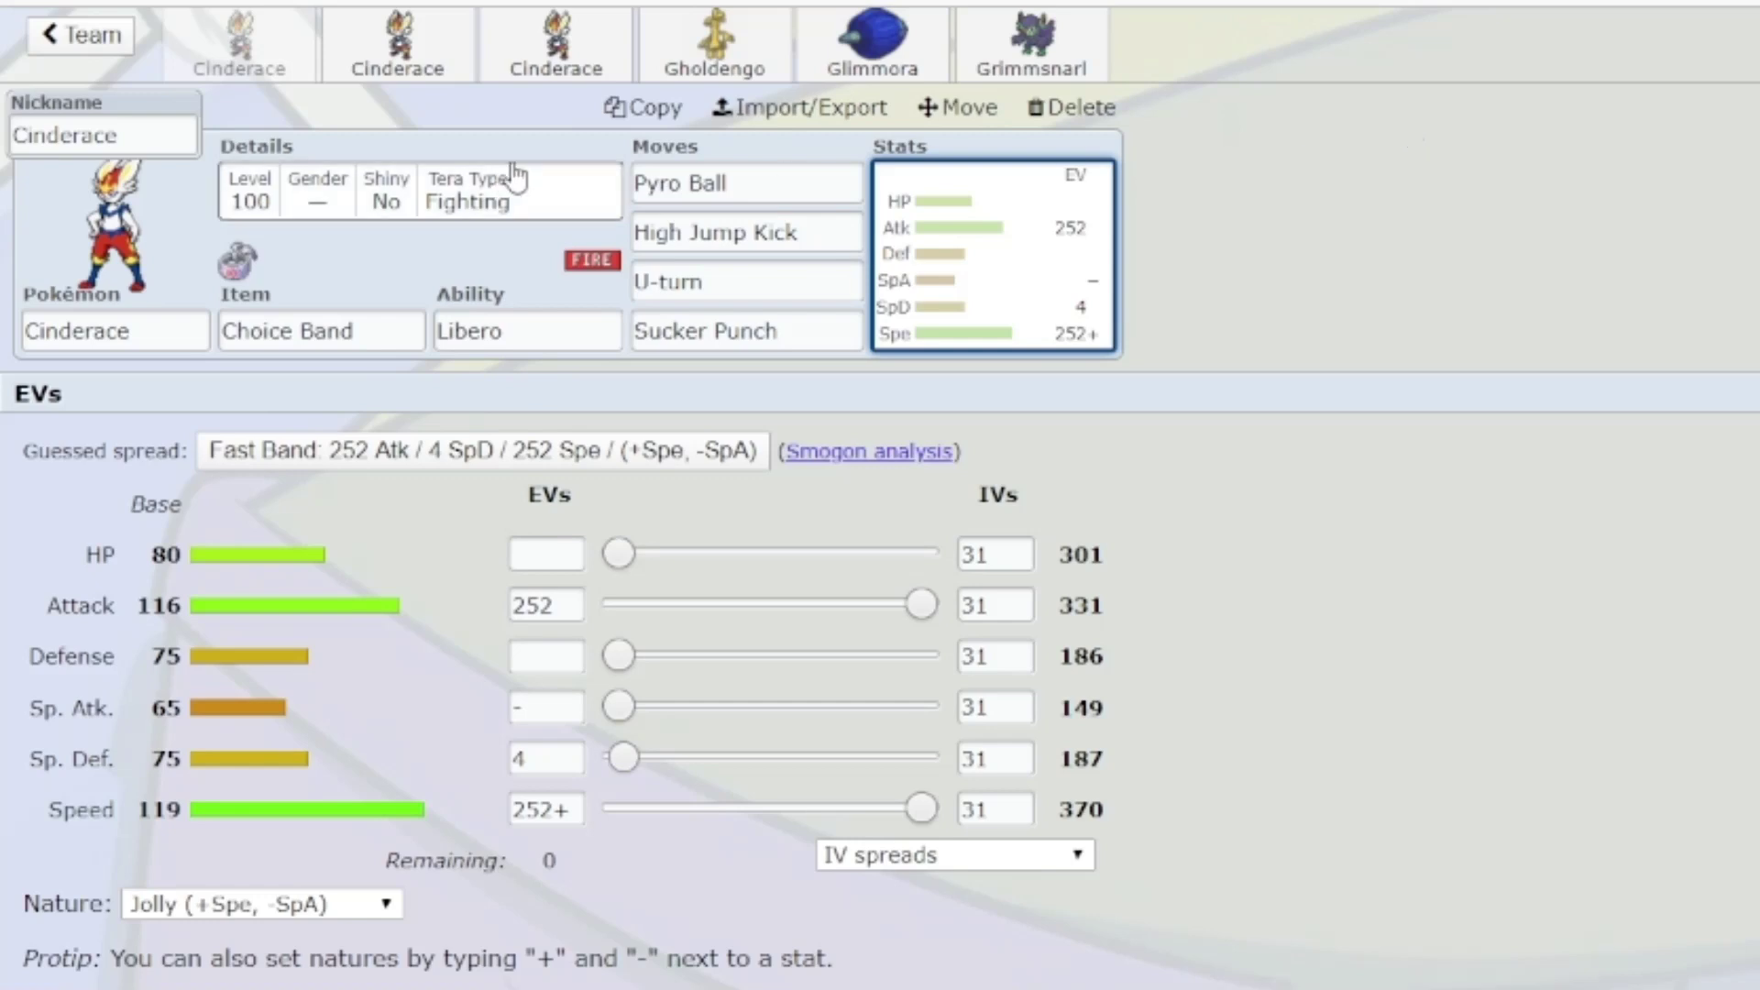
# Step: Show Pyro Ball's details and the move list on the Choice Band Cinderace set
pyautogui.click(784, 182)
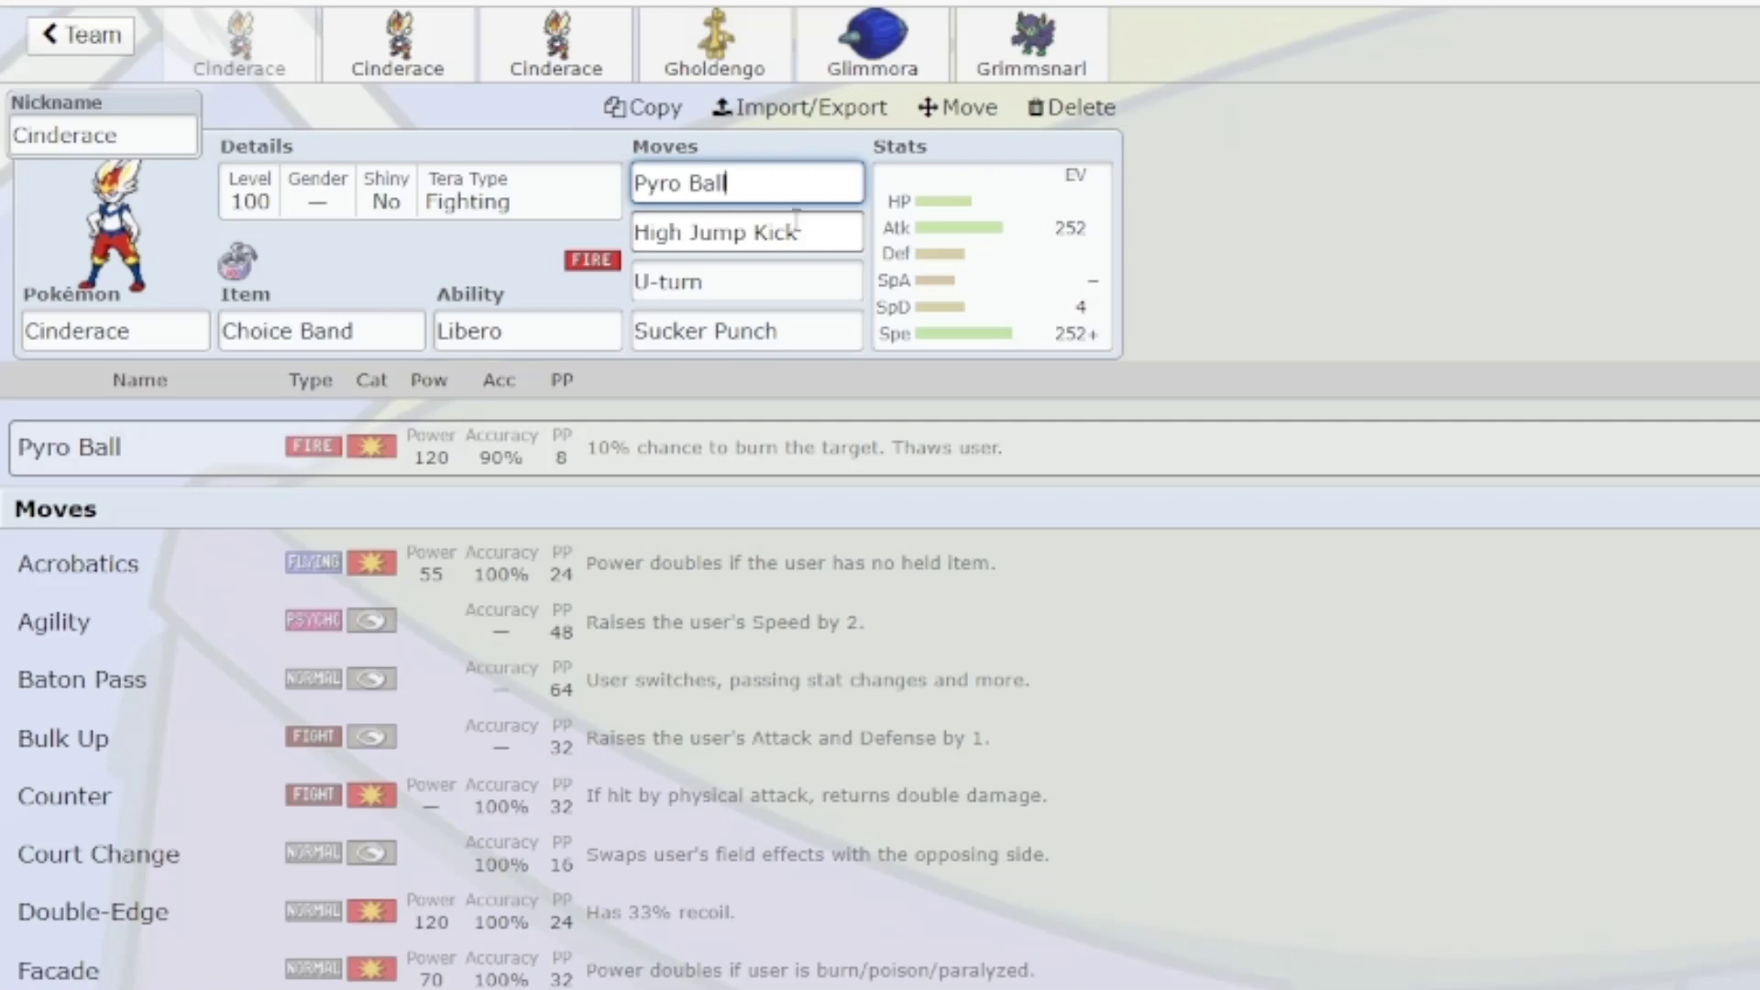
# Step: Review High Jump Kick, U-turn and Sucker Punch move details, finishing on U-turn
pyautogui.press('Tab')
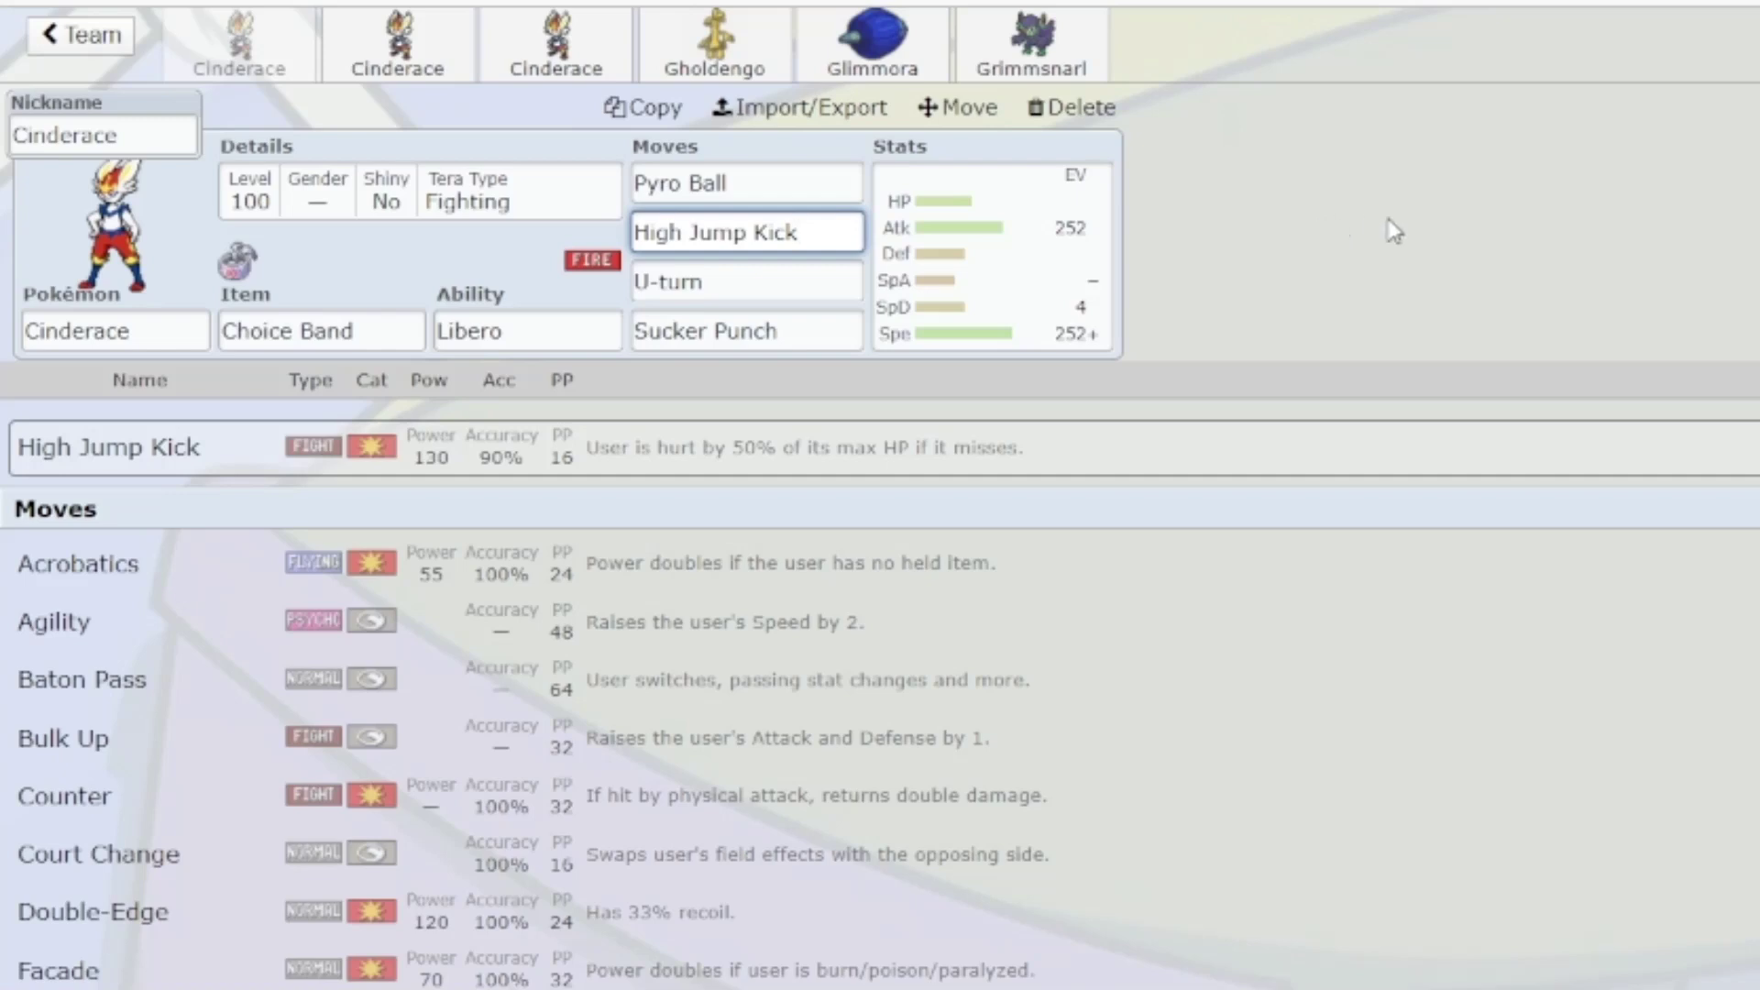
pyautogui.click(816, 285)
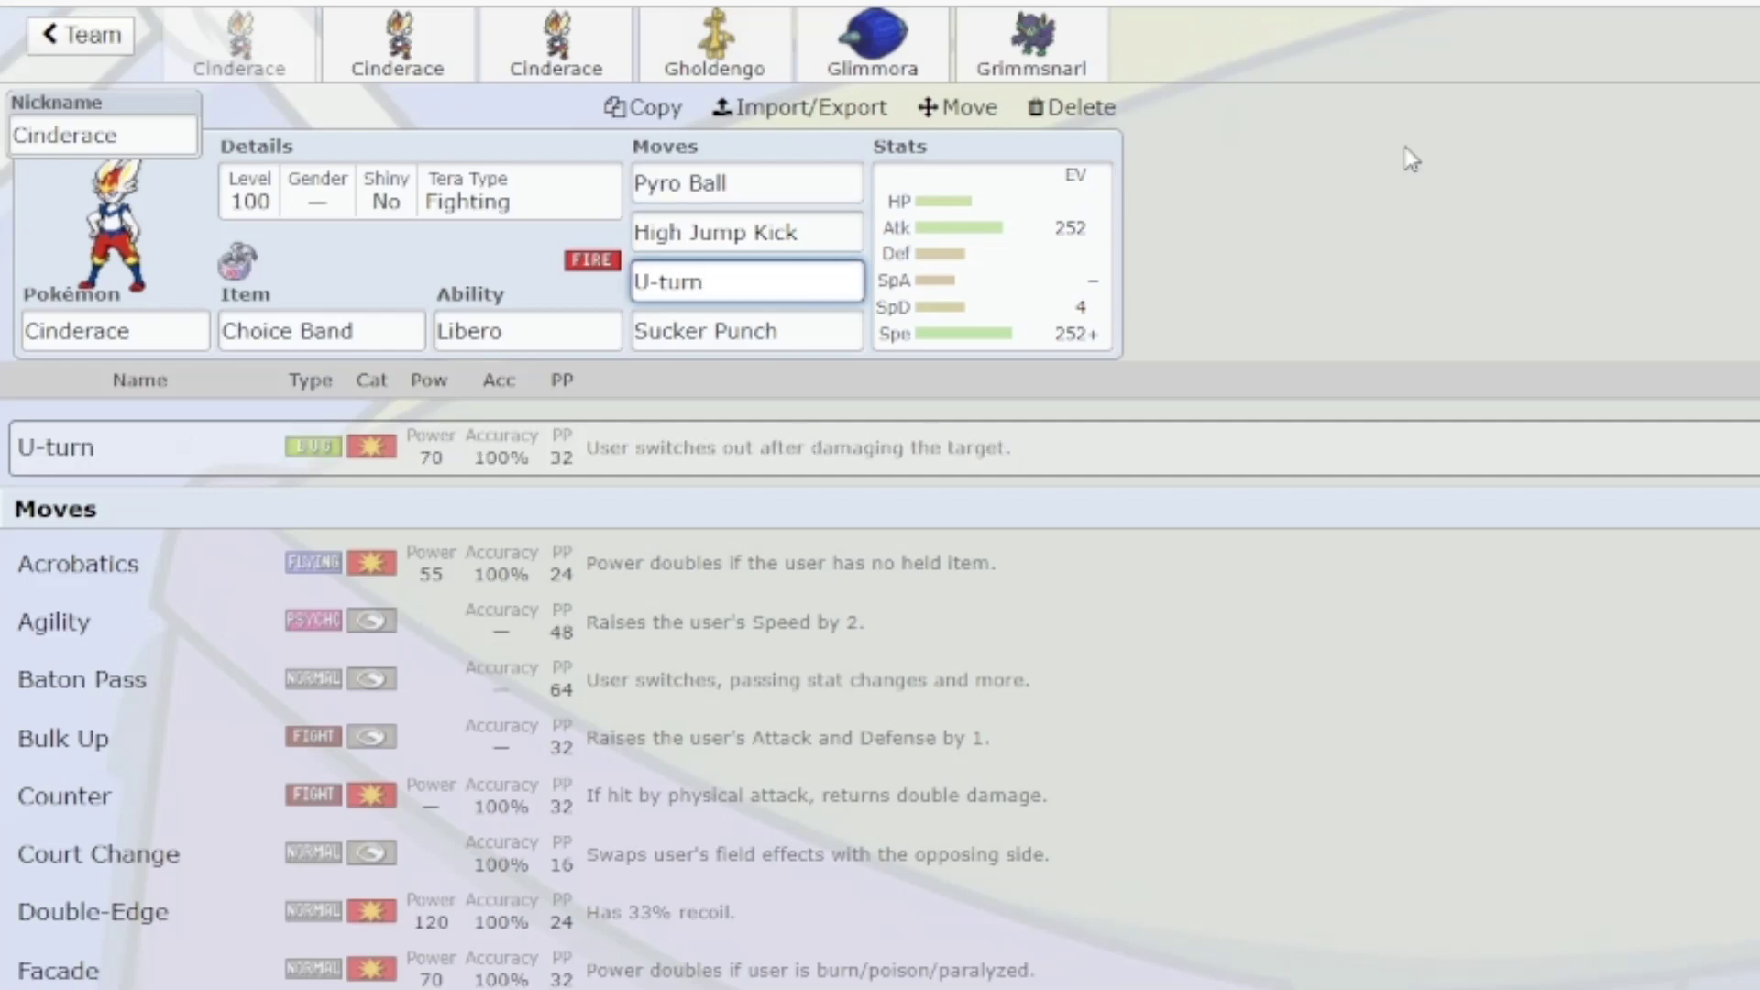
pyautogui.press('Return')
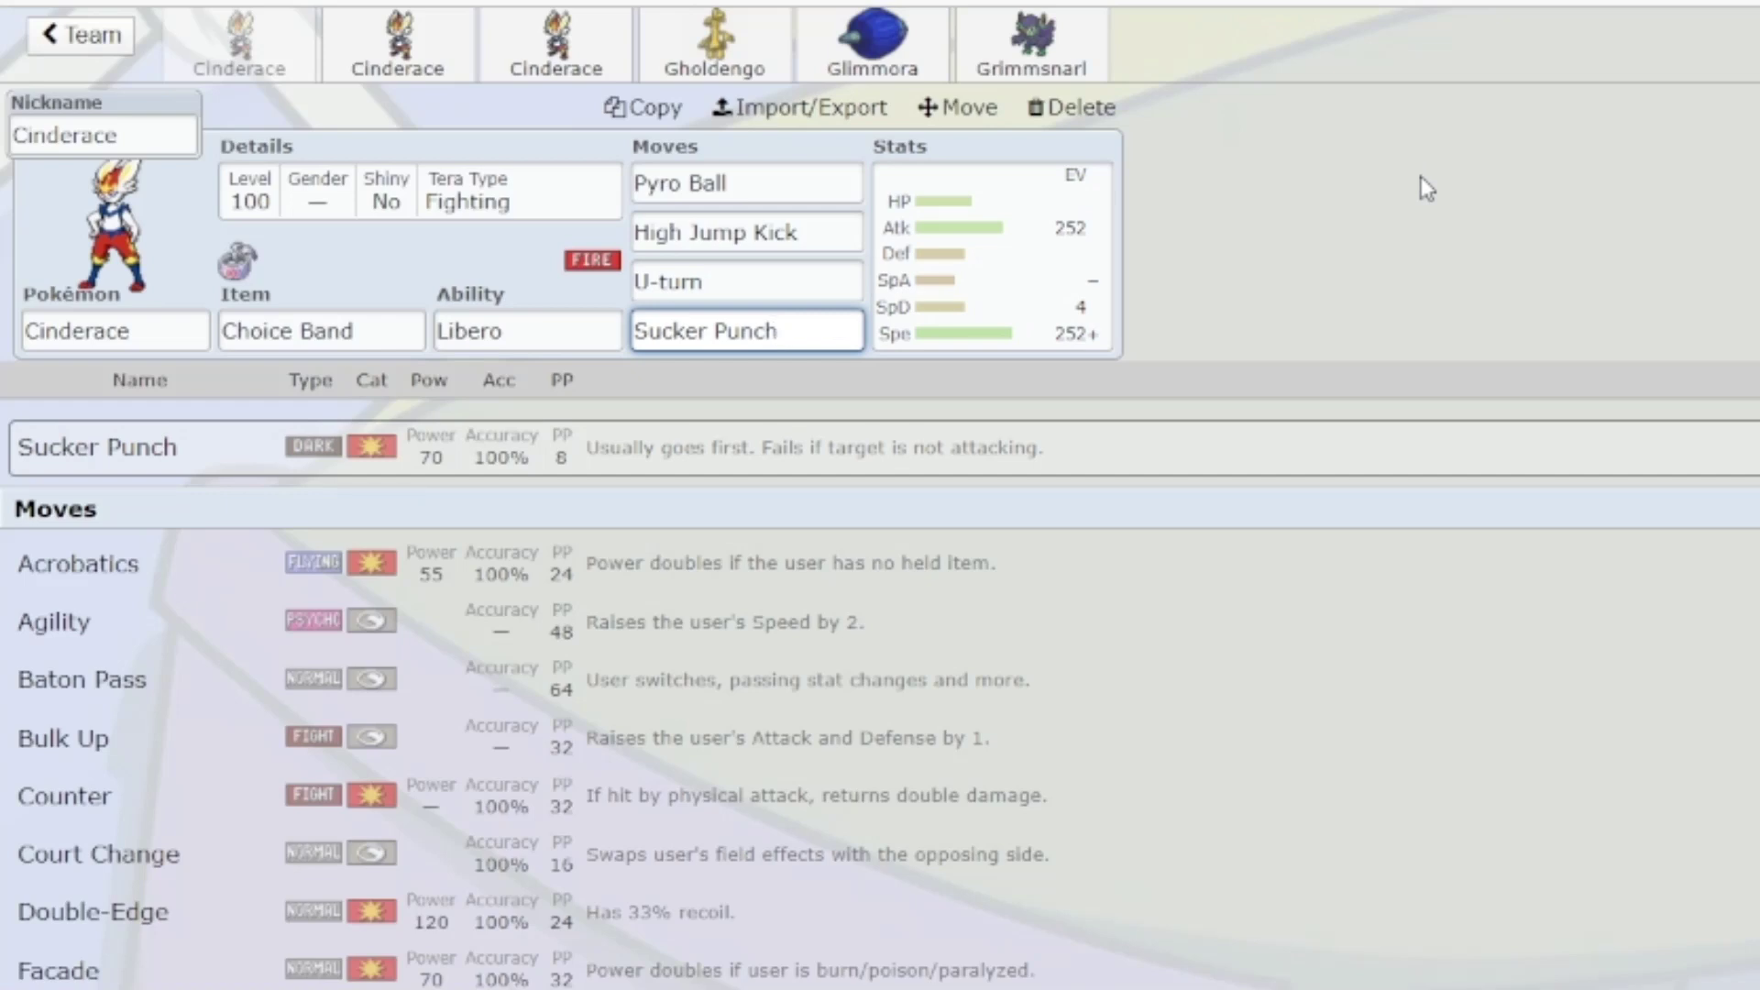
pyautogui.click(809, 278)
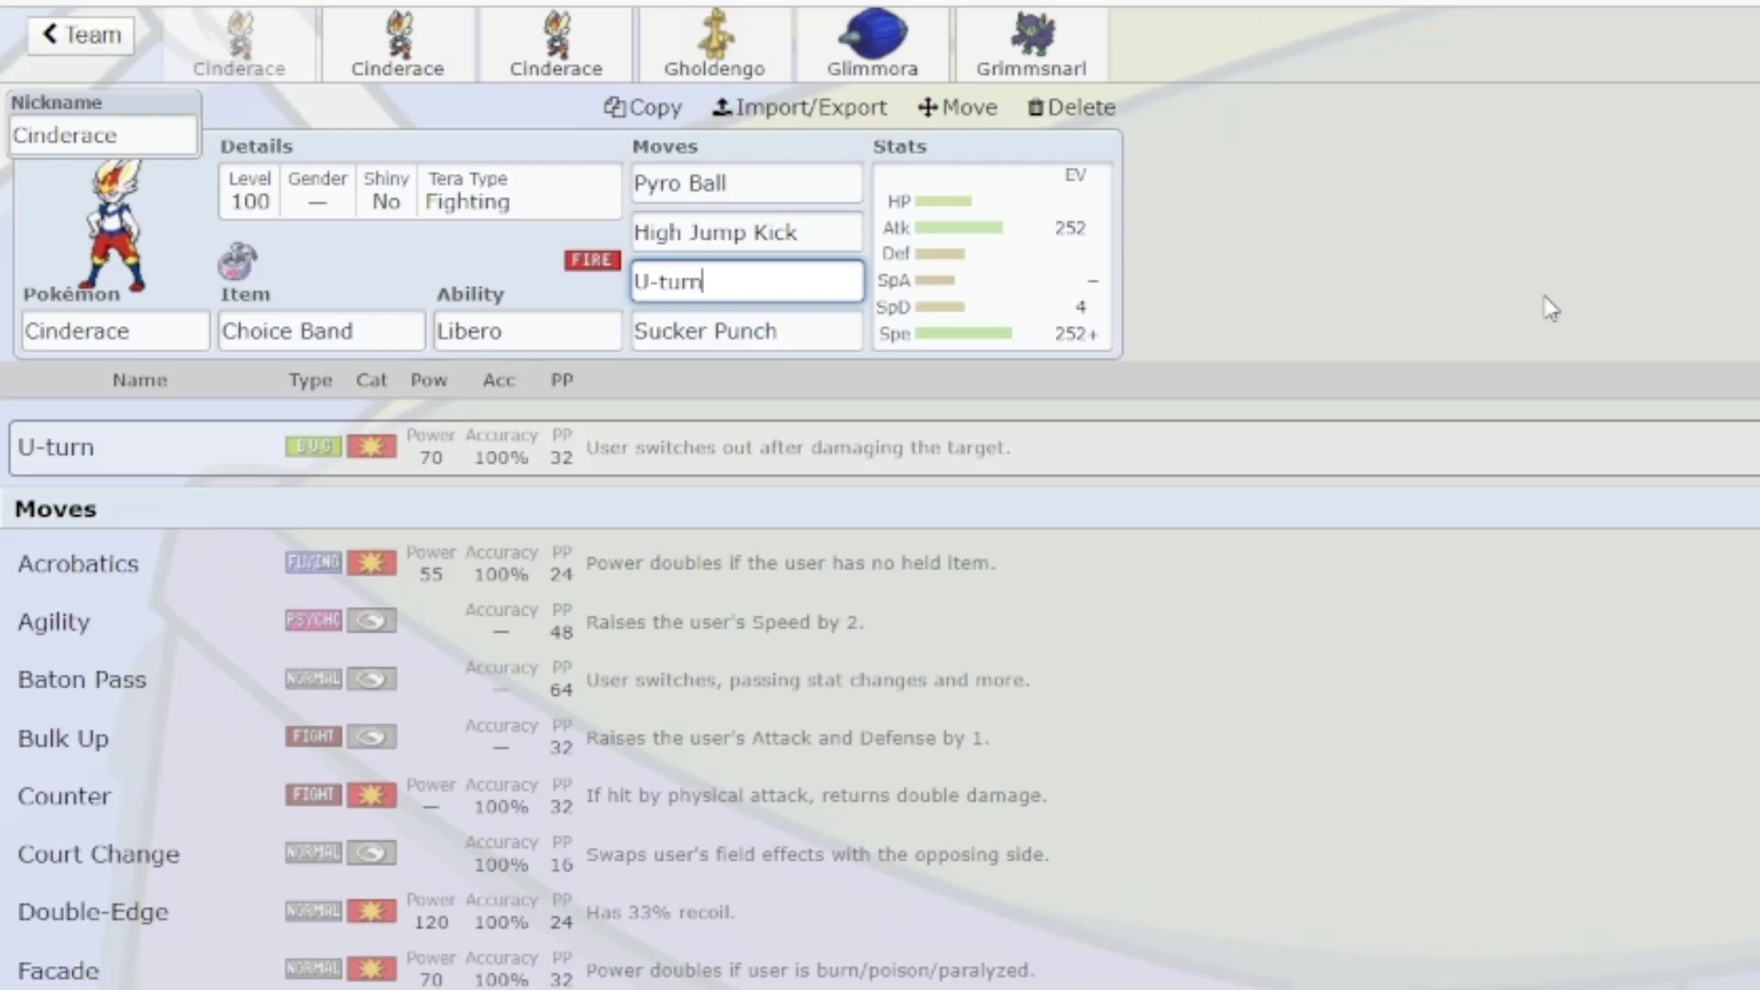
# Step: Open the second Cinderace set, view Pyro Ball's details, then its Jolly 252 Atk/252 Spe spread
pyautogui.click(403, 46)
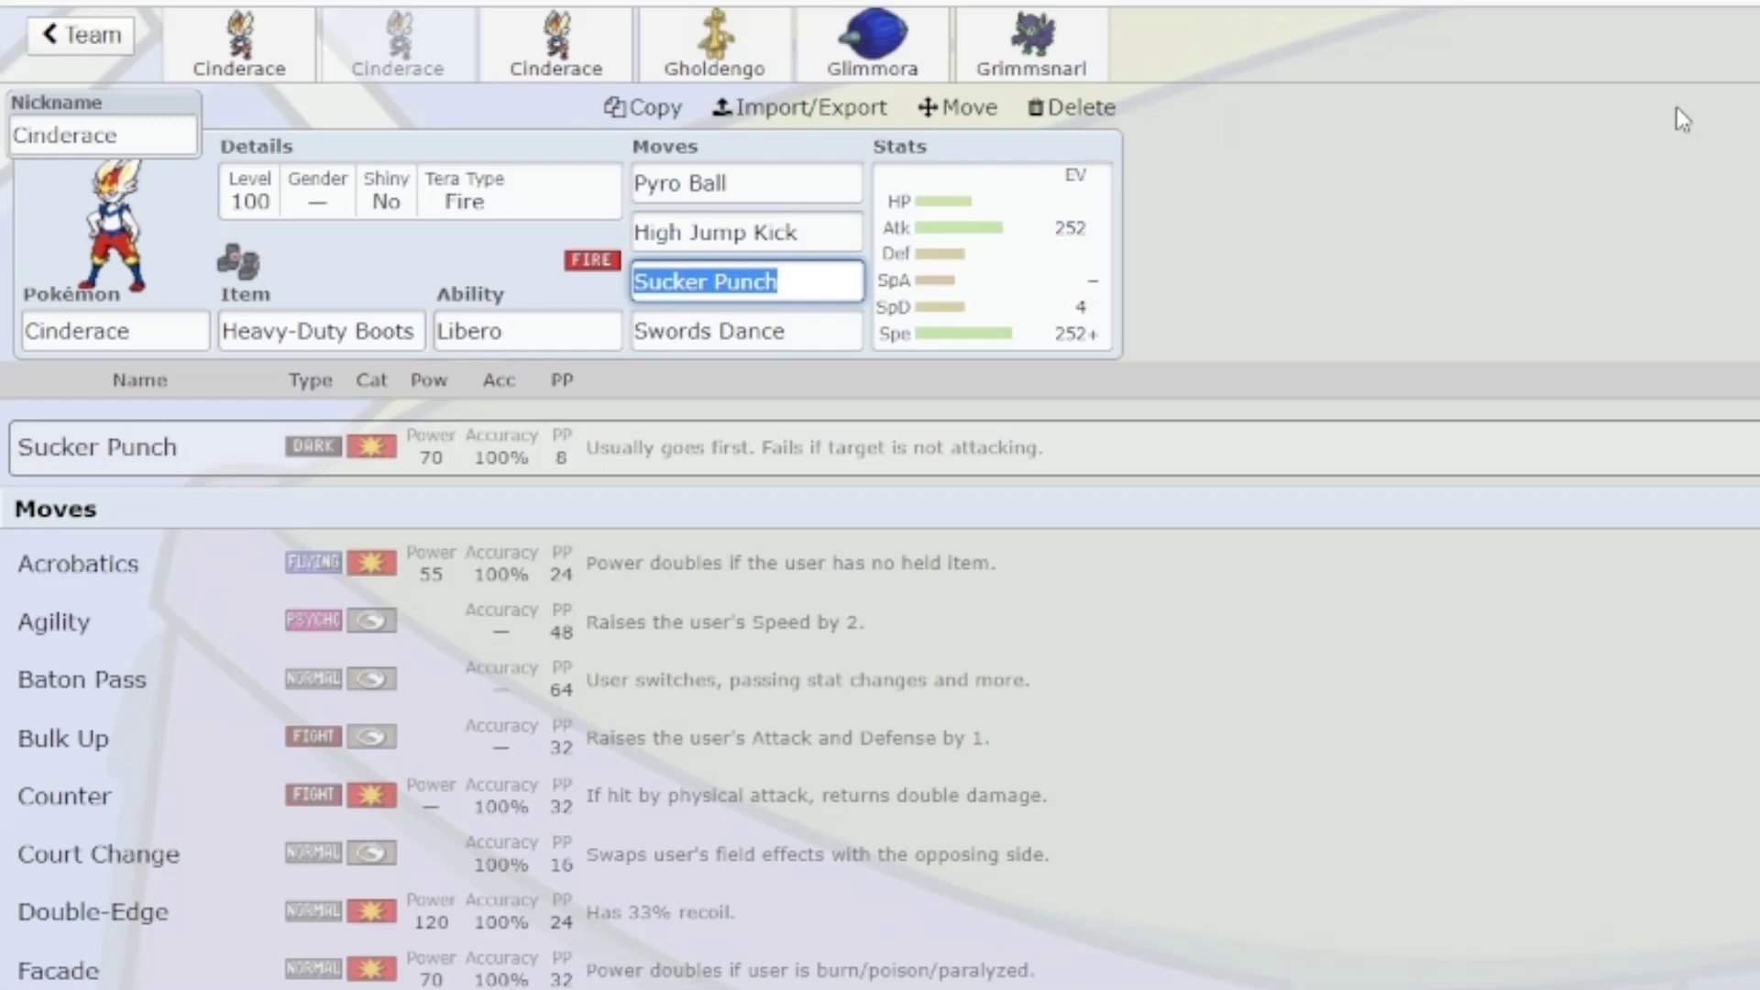
pyautogui.click(813, 179)
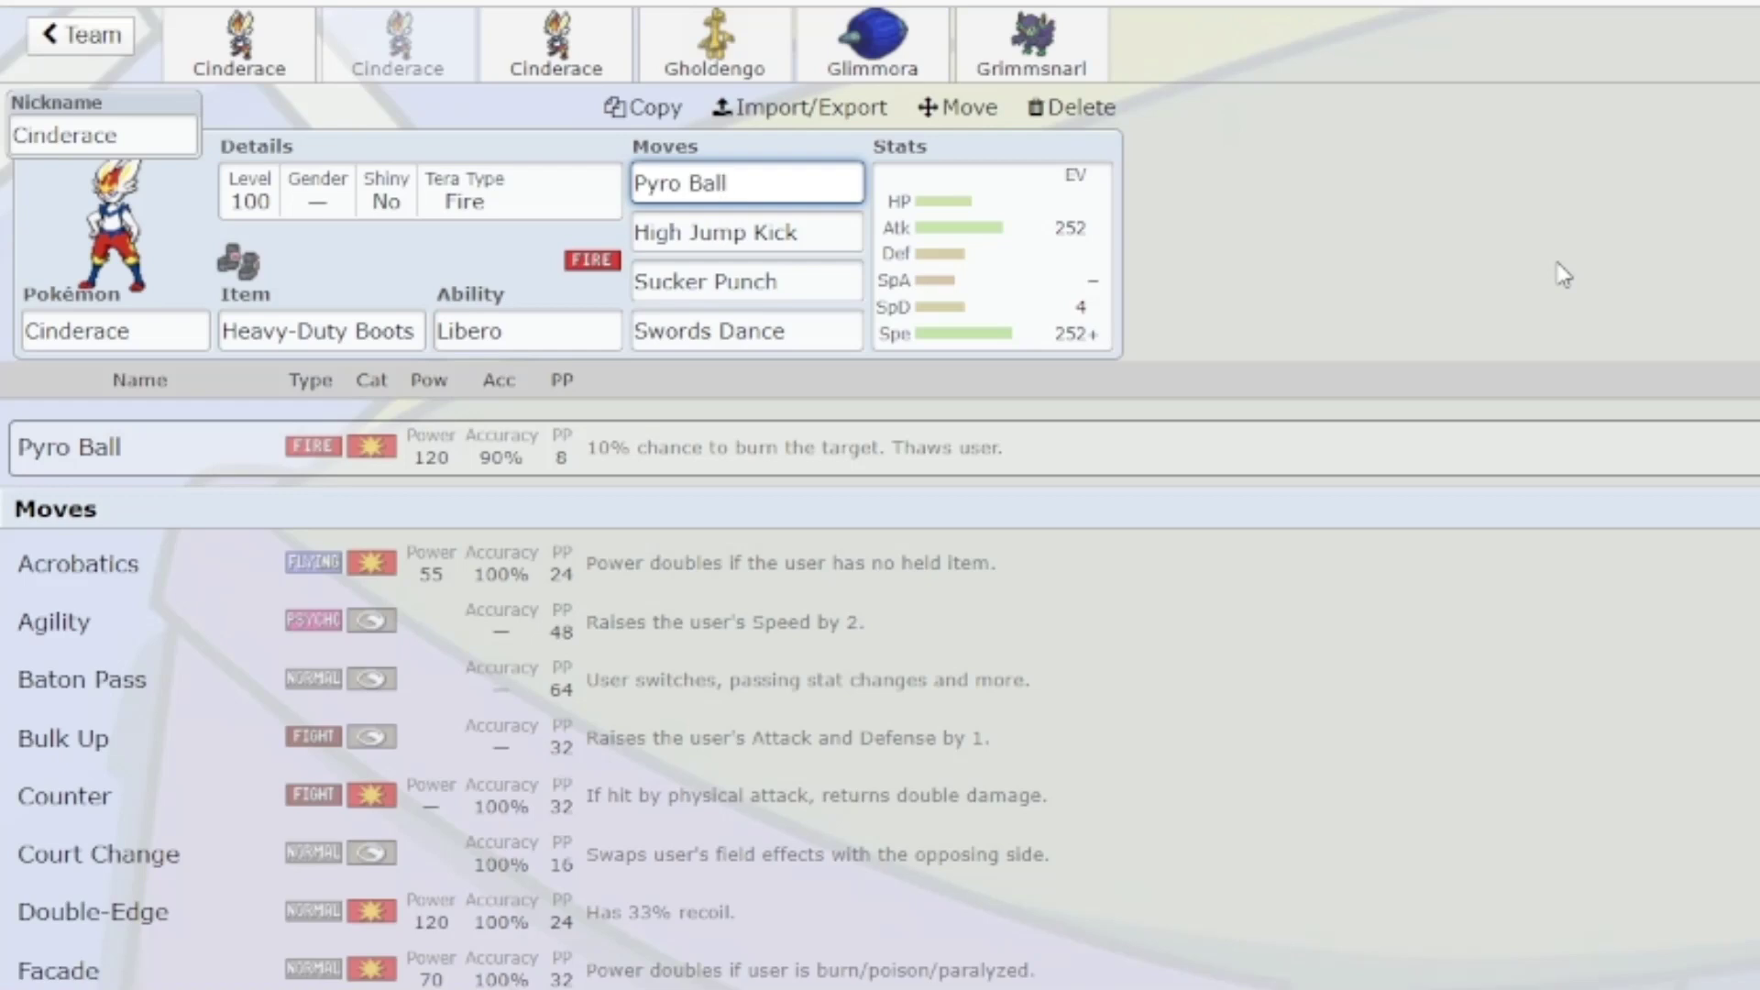
pyautogui.click(1069, 264)
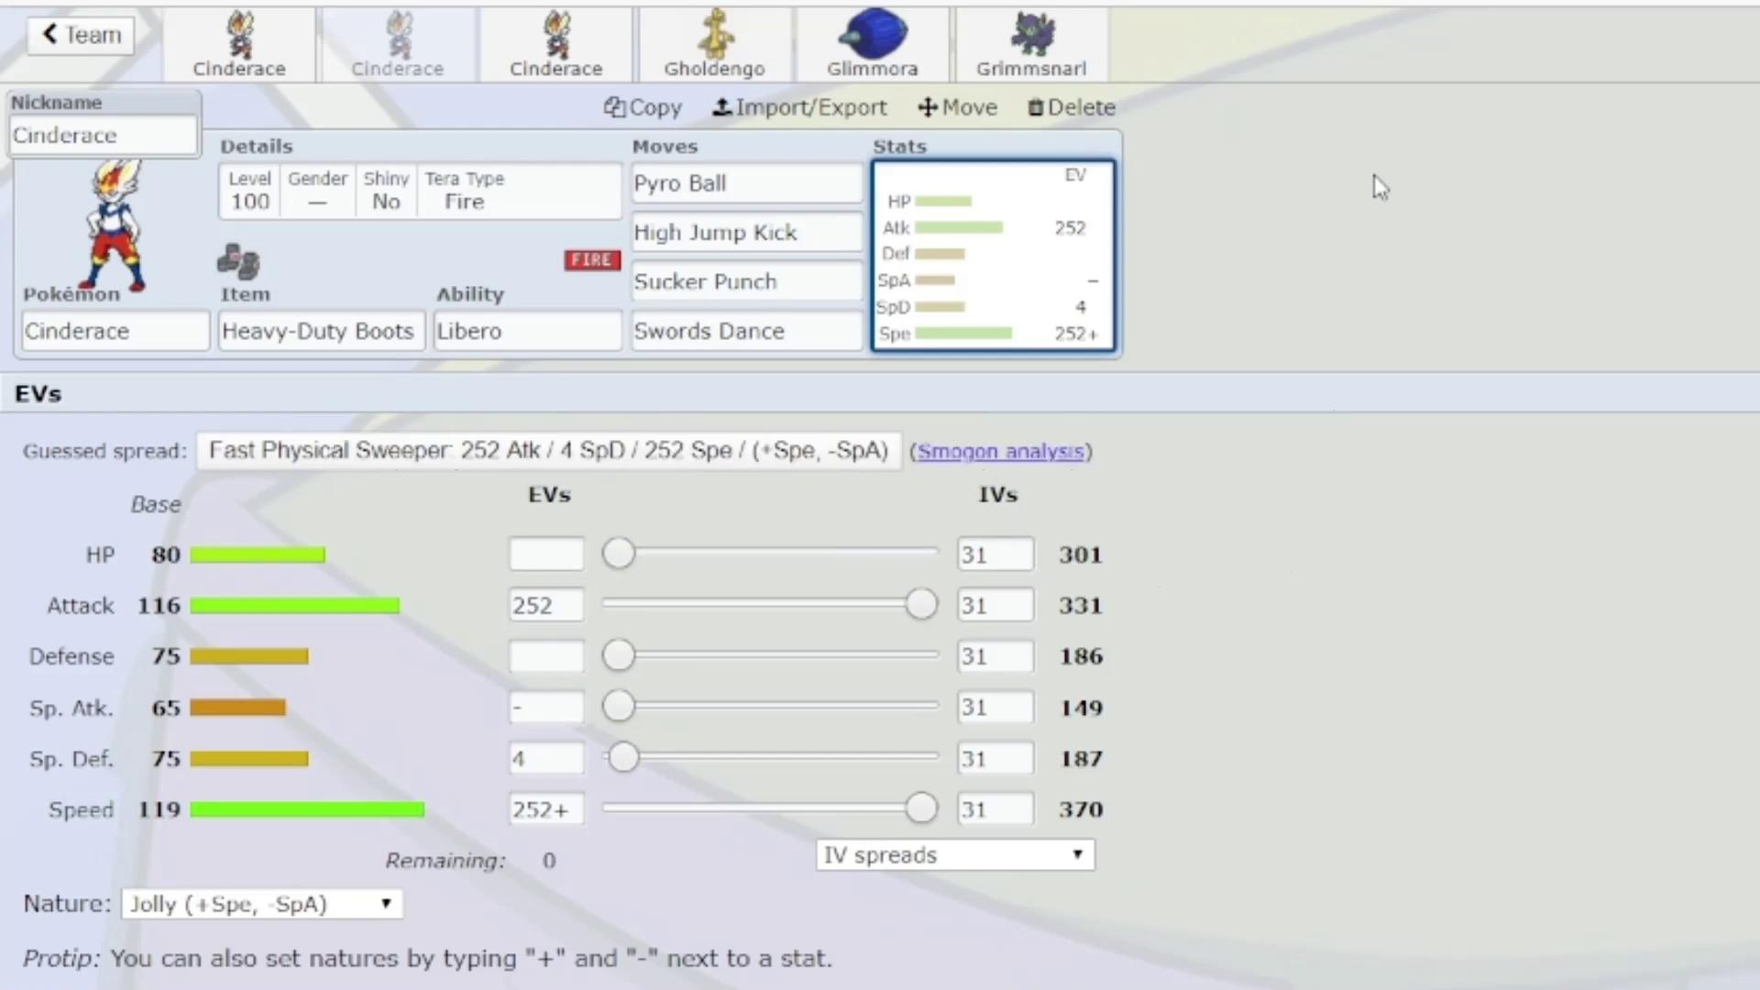
# Step: Open the third Cinderace set and view Court Change's, then Pyro Ball's, move details
pyautogui.click(574, 57)
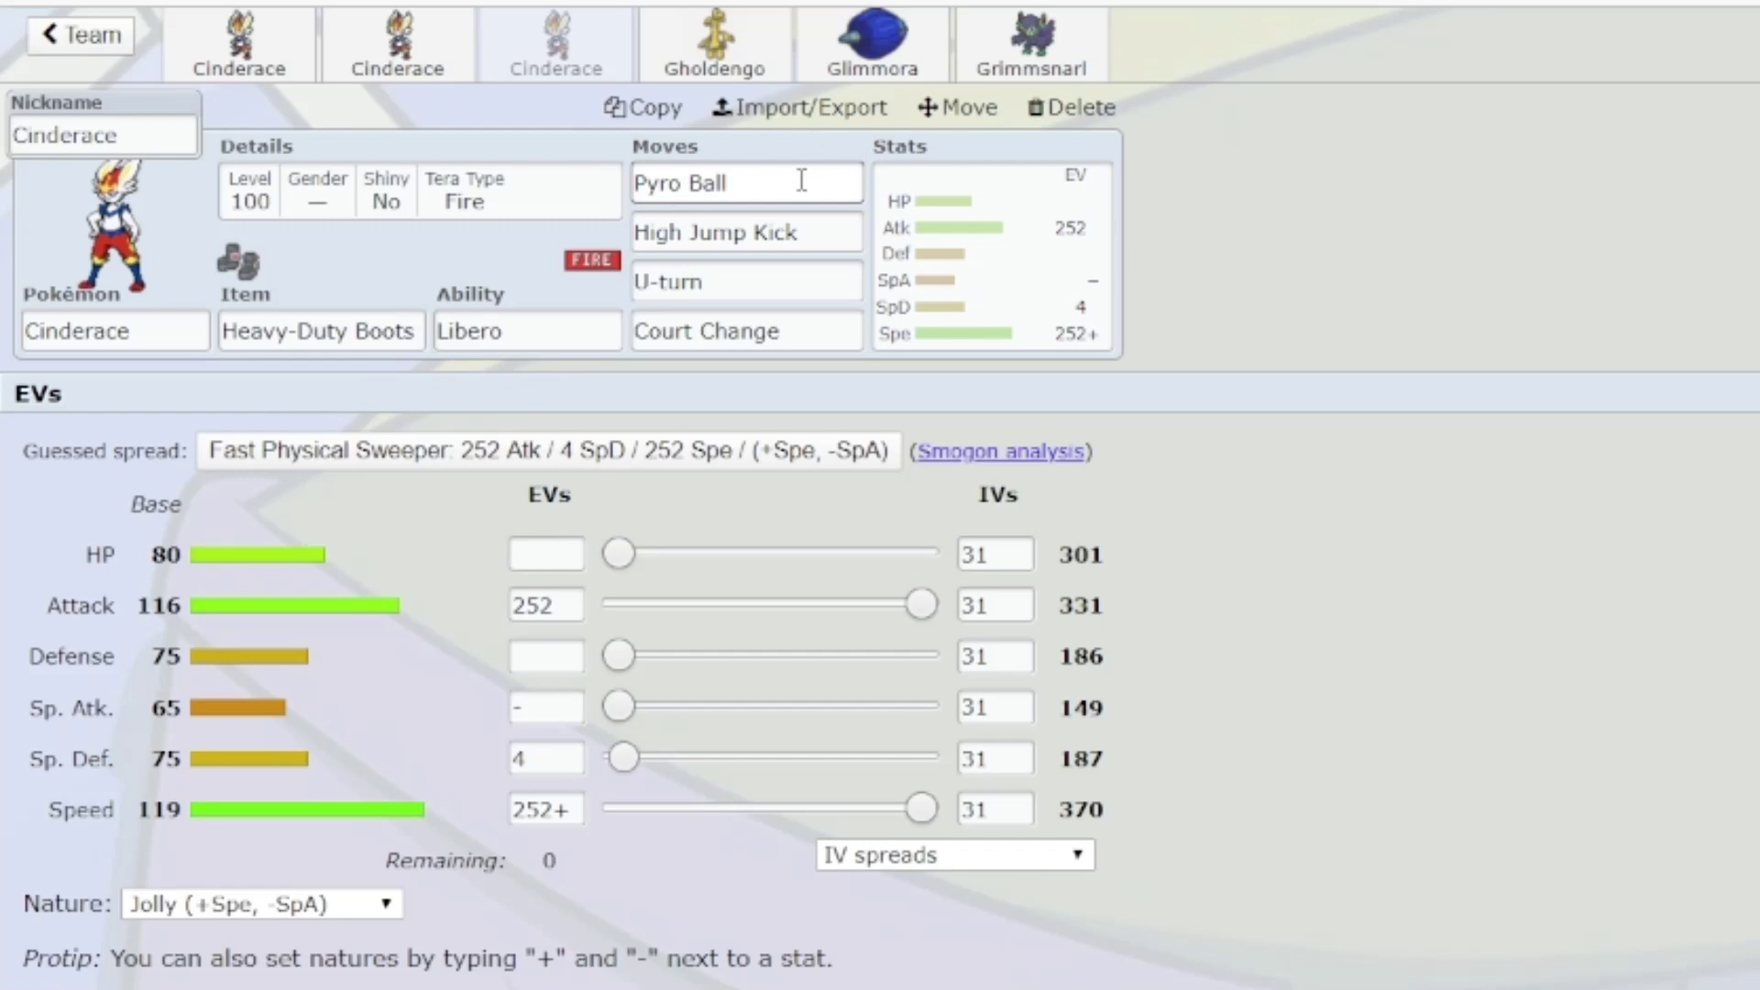
pyautogui.click(837, 336)
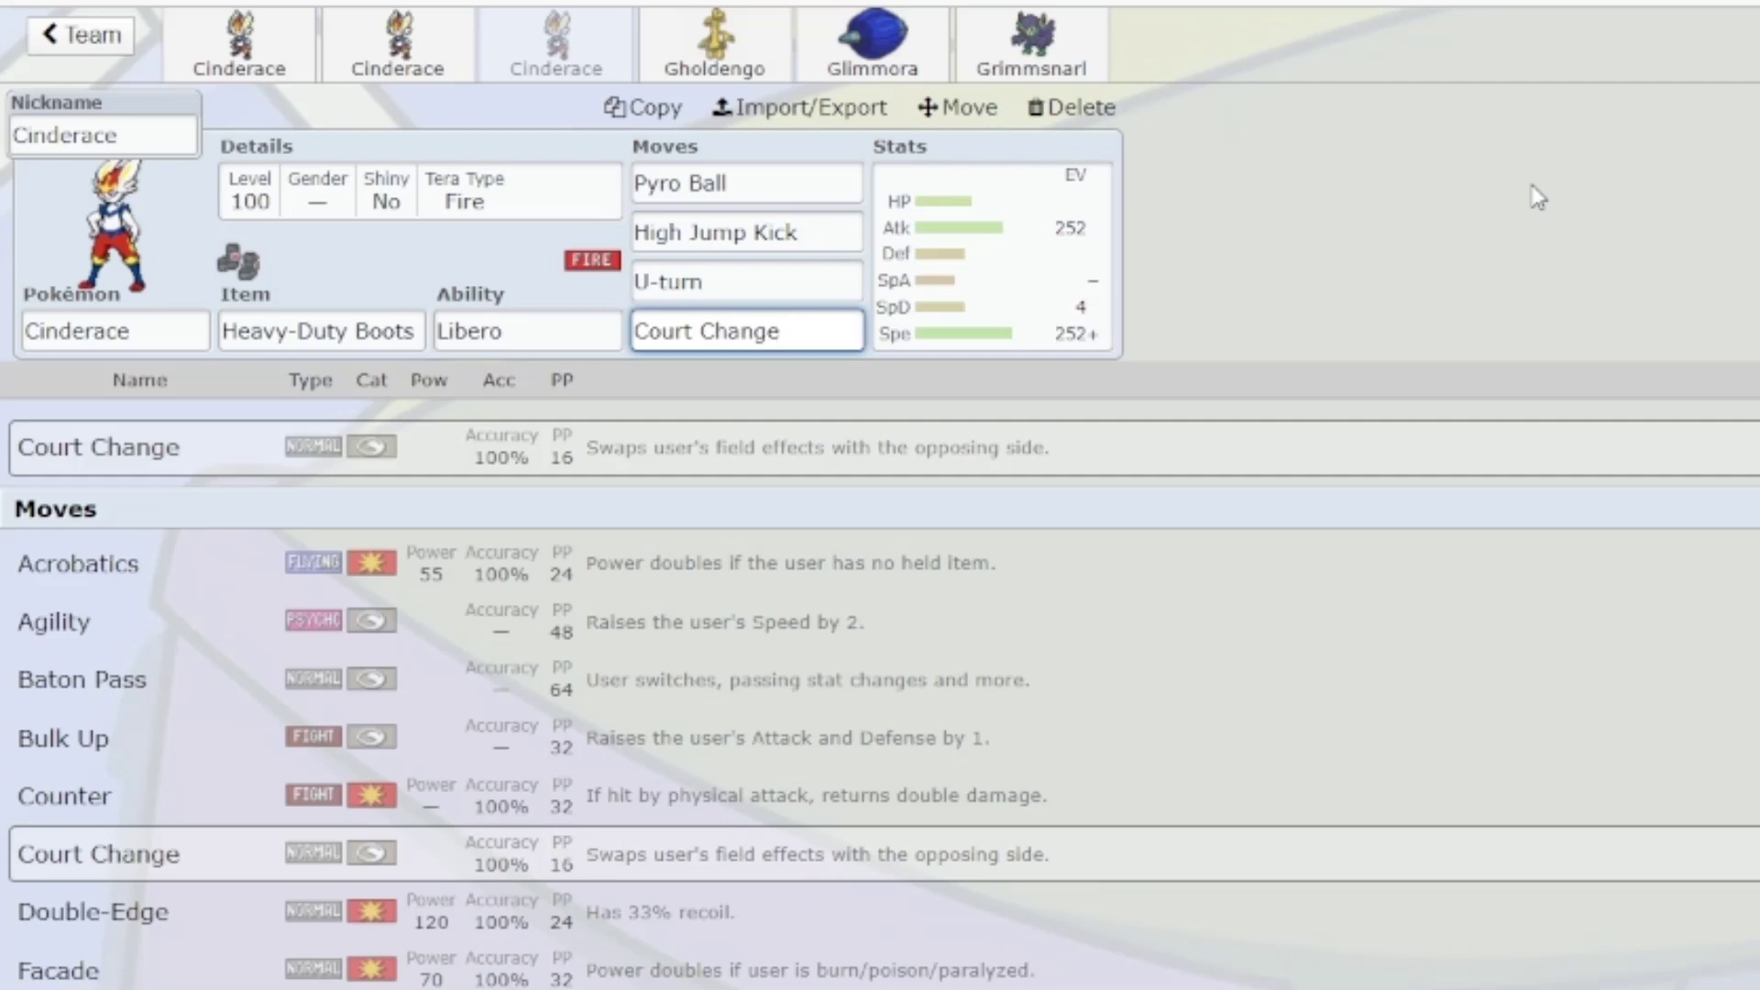
pyautogui.click(733, 184)
pyautogui.click(724, 46)
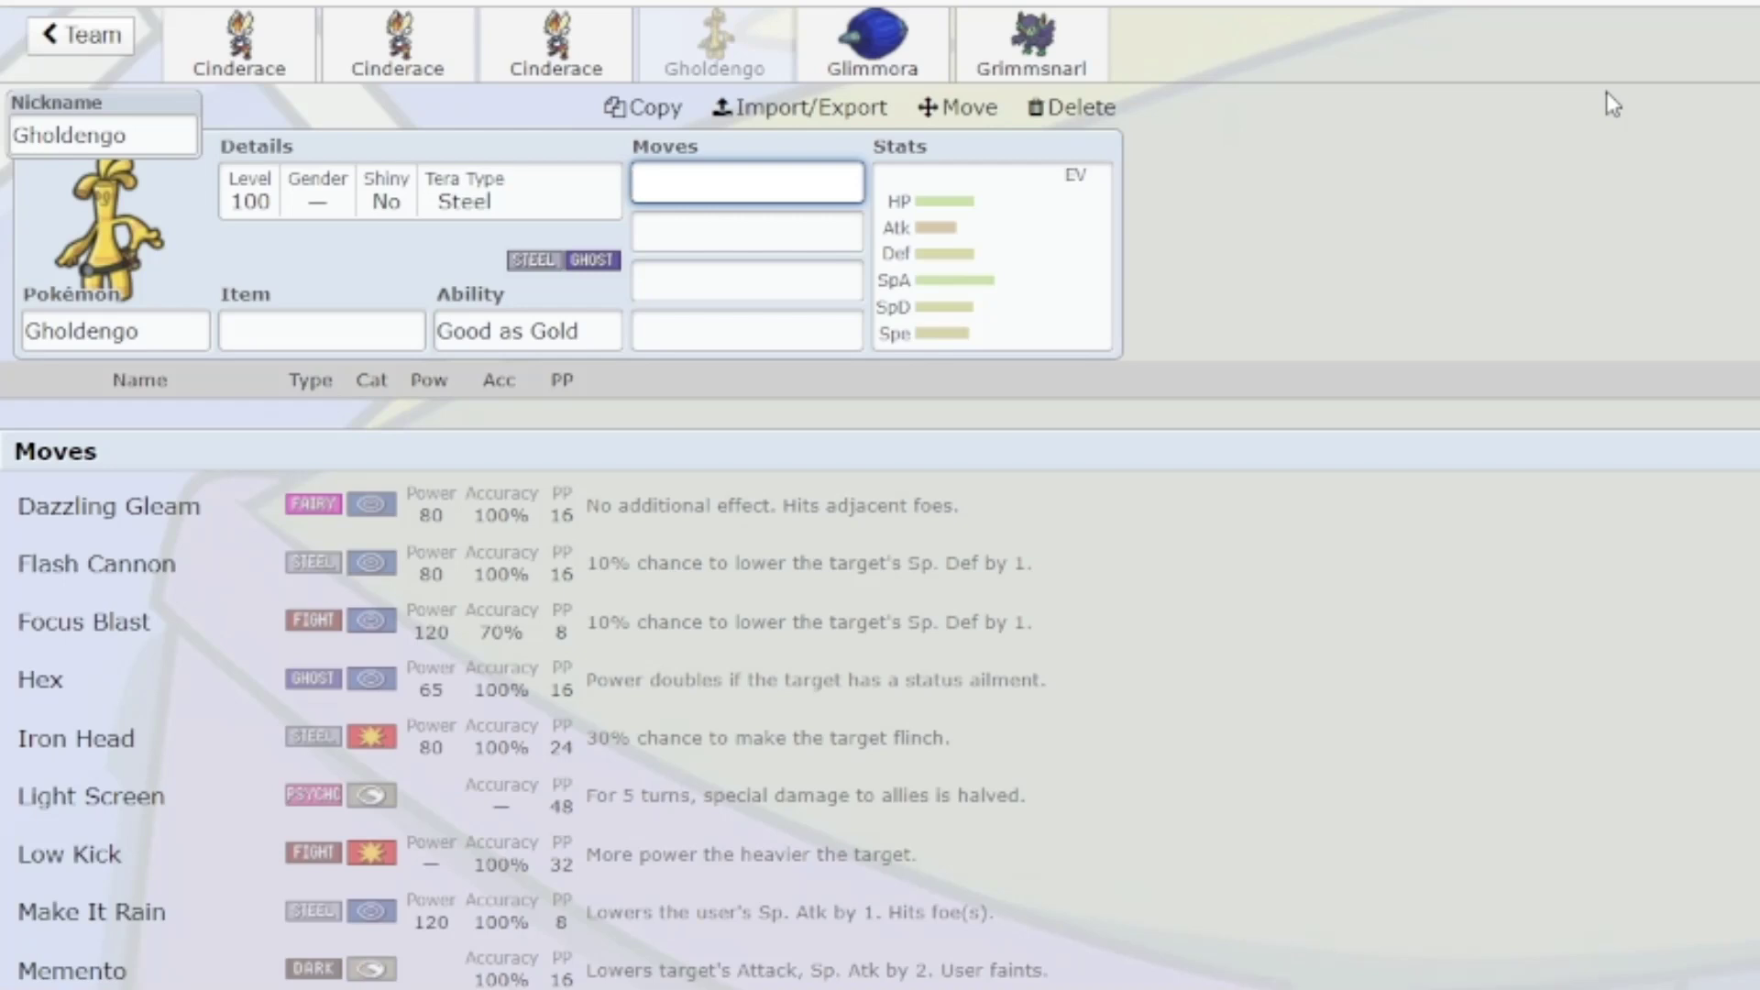
pyautogui.click(541, 55)
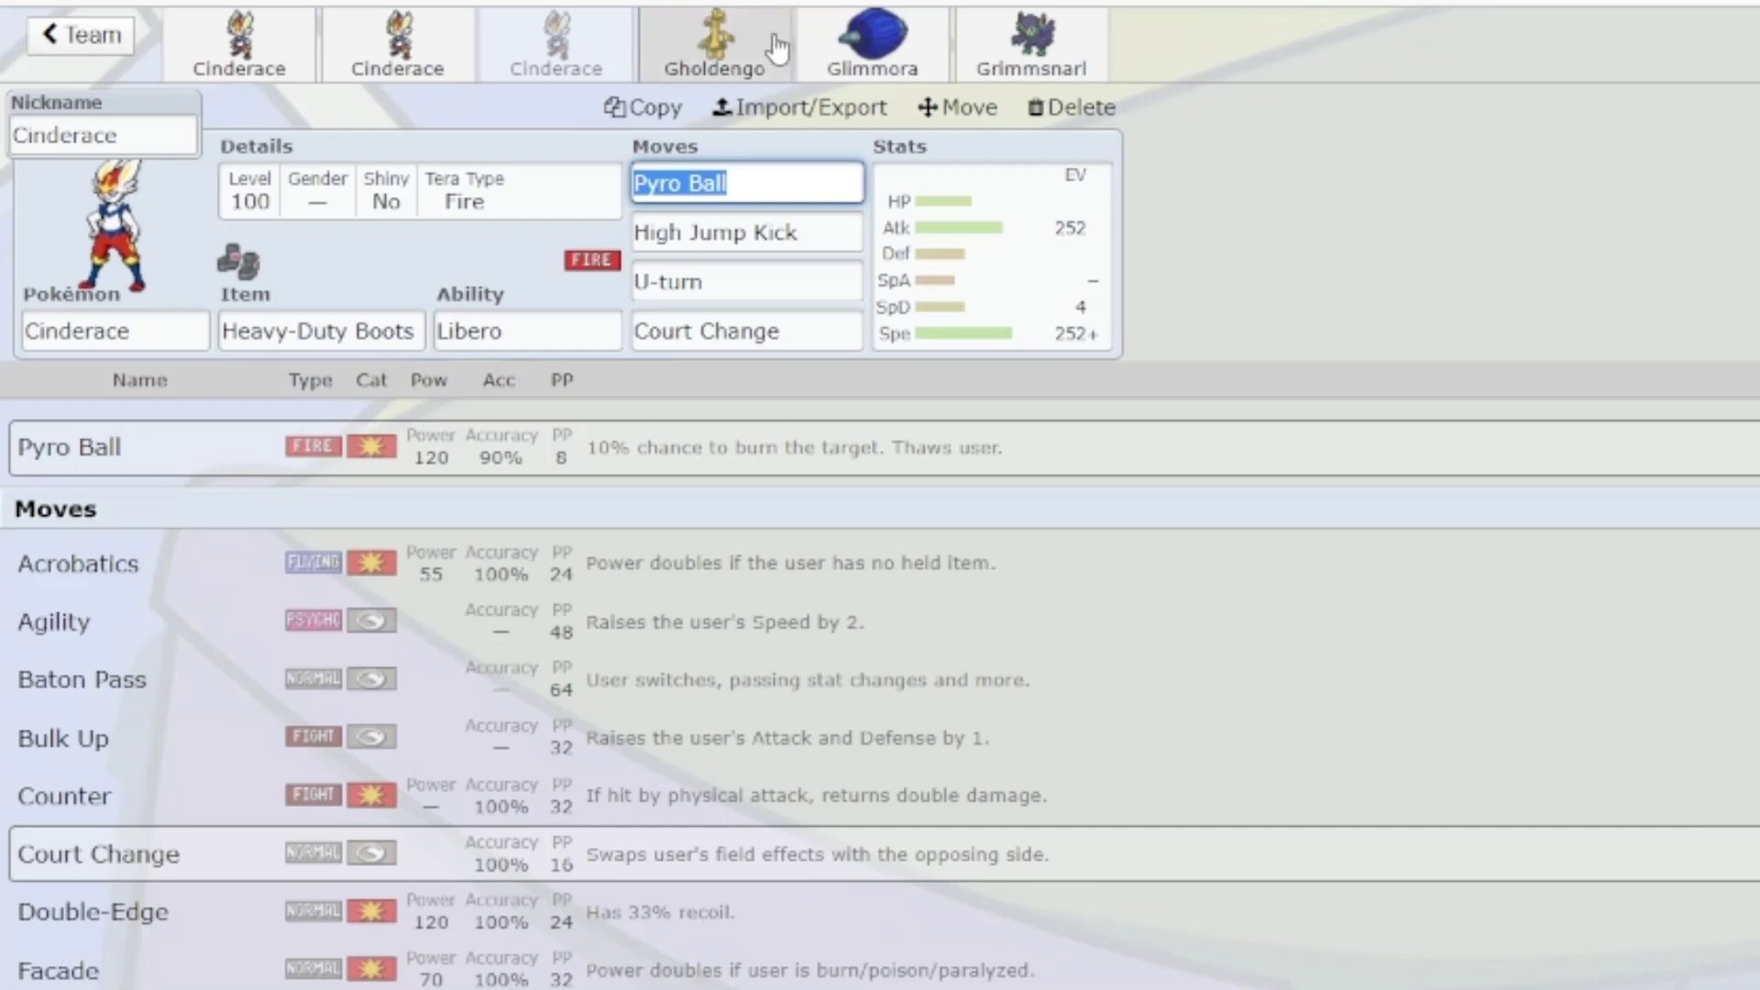
# Step: View the Glimmora teammate, then the Grimmsnarl set with Prankster and Tera Dark
pyautogui.click(871, 46)
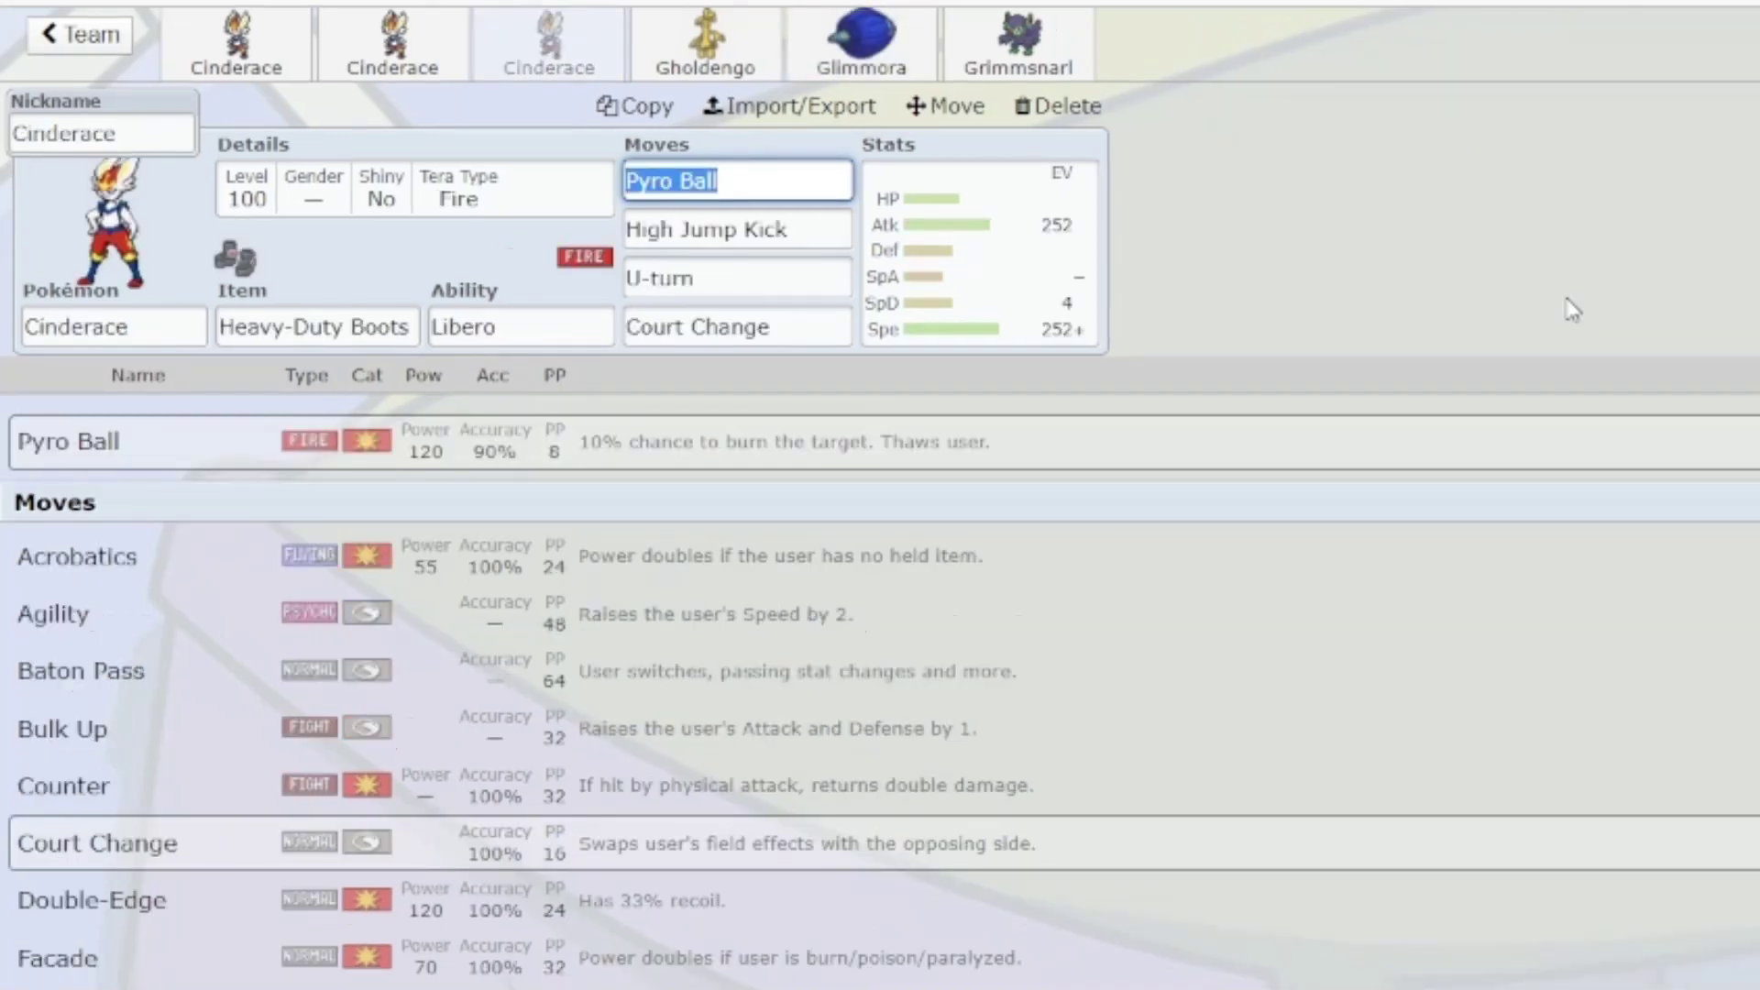
pyautogui.click(1055, 46)
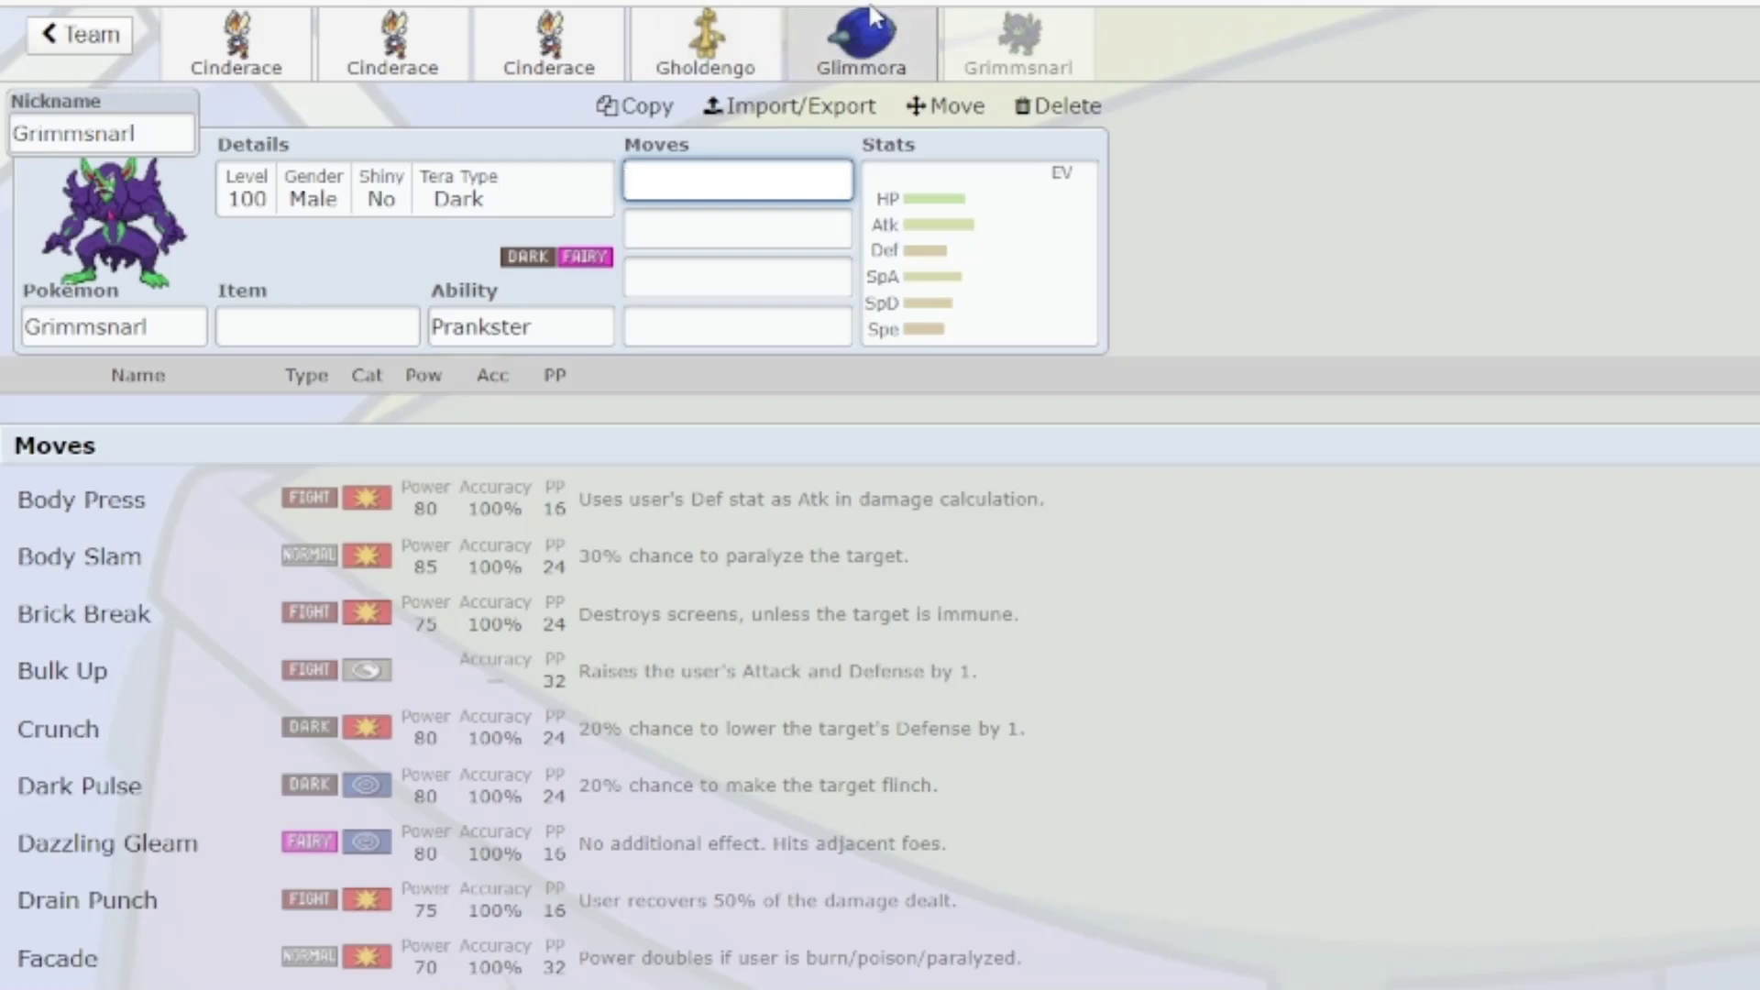
# Step: Return to the third Cinderace set with Heavy-Duty Boots, Tera Fire and Court Change
pyautogui.click(563, 66)
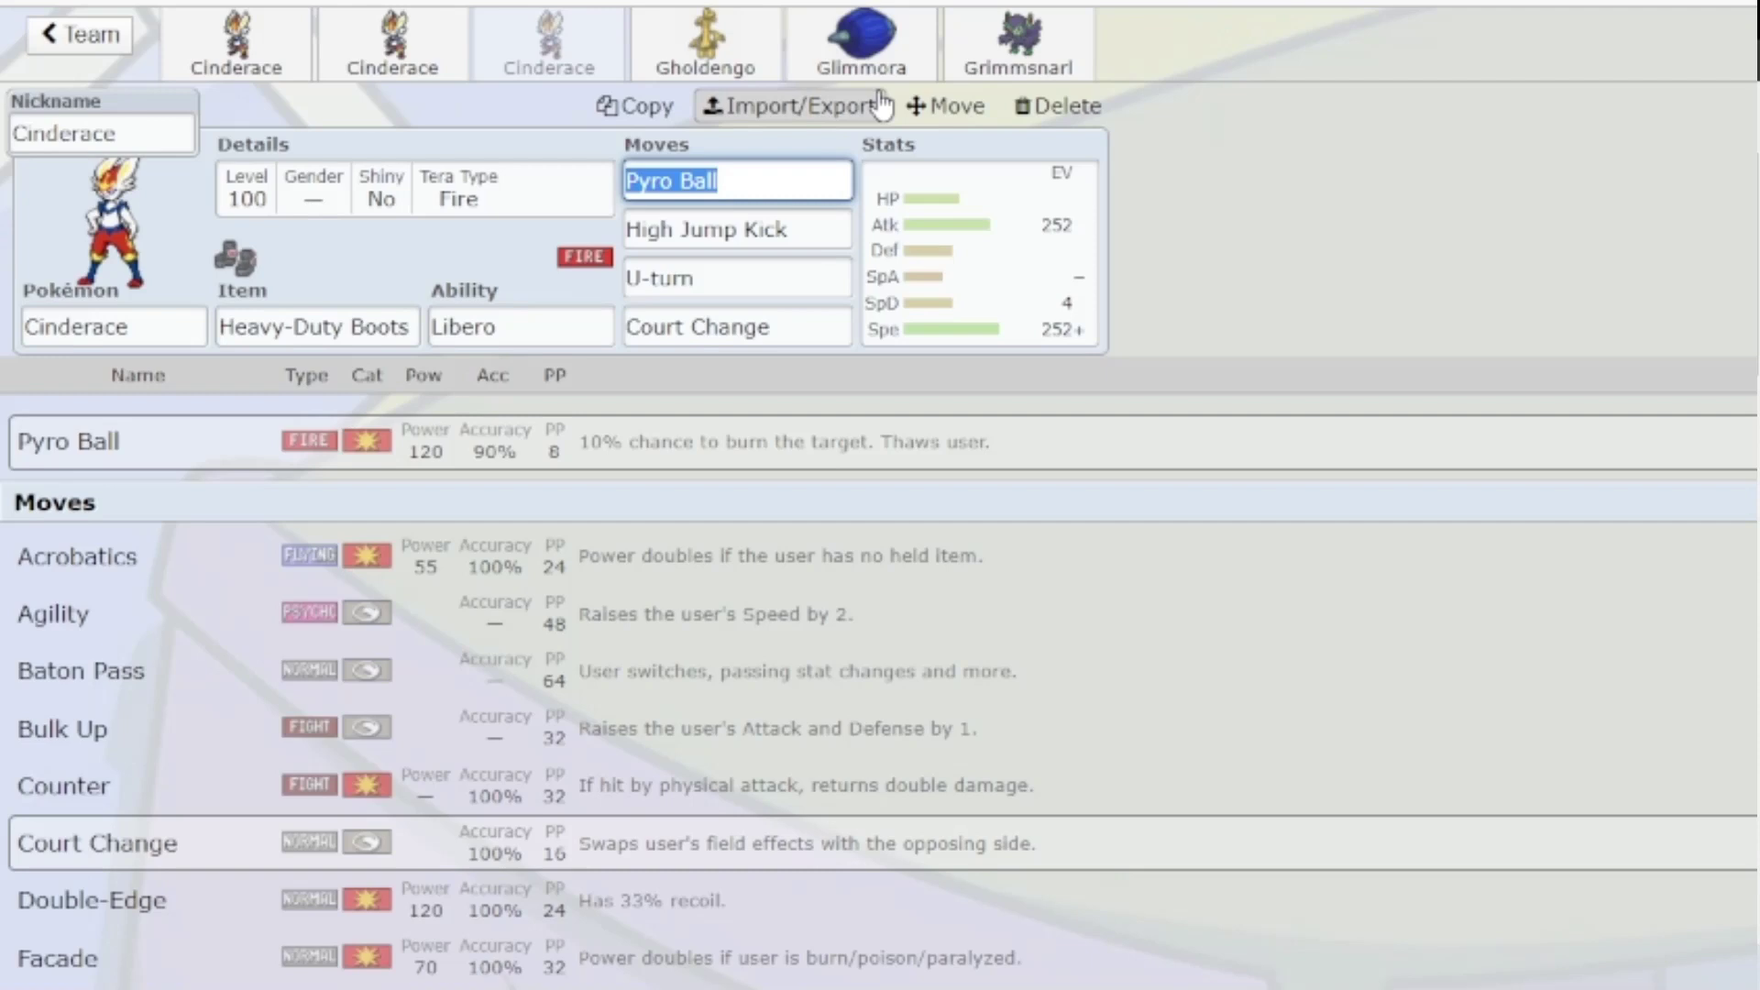
# Step: Show High Jump Kick's details in the third Cinderace set: 130 power, 90% accuracy, crash damage on miss
pyautogui.click(824, 231)
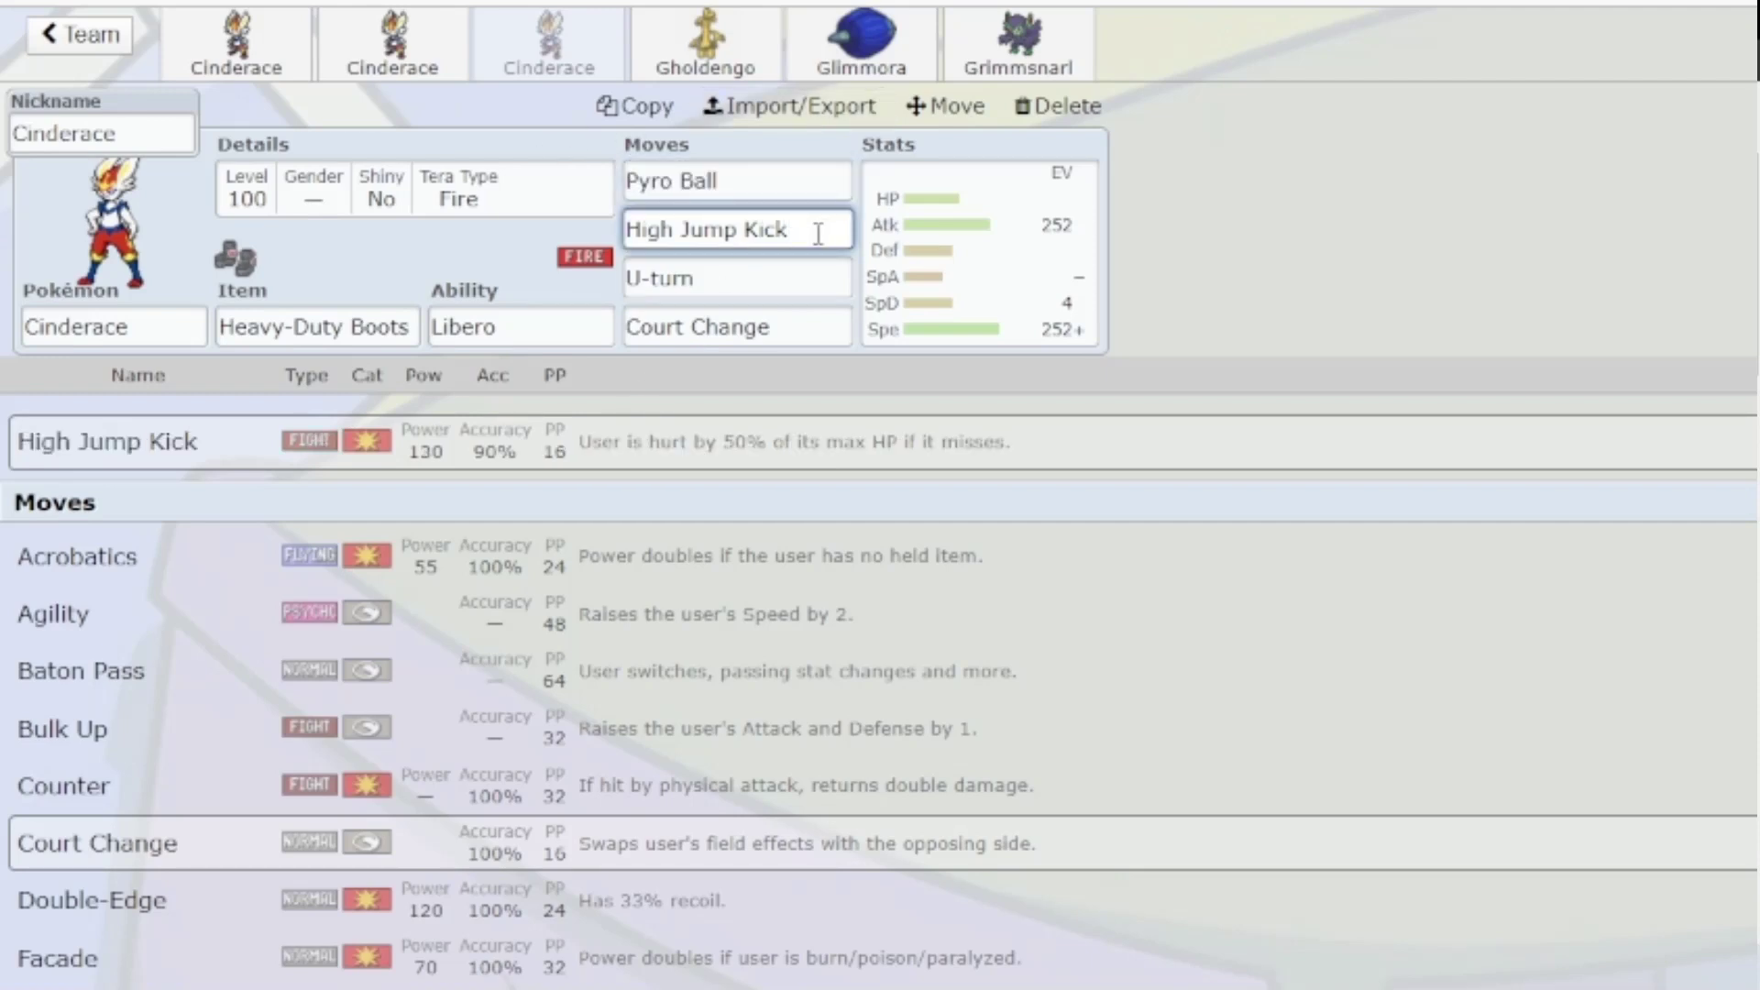